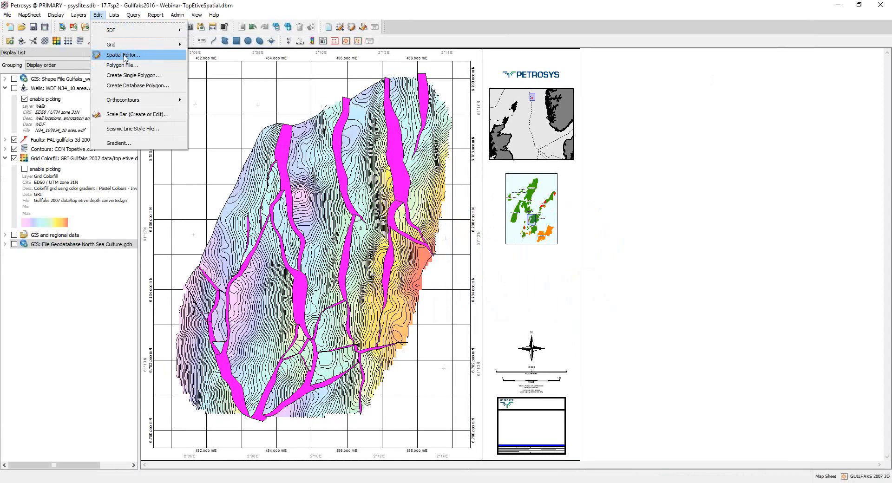
Step: Open the Spatial Editor and enlarge its pane below the display list
left_click(126, 56)
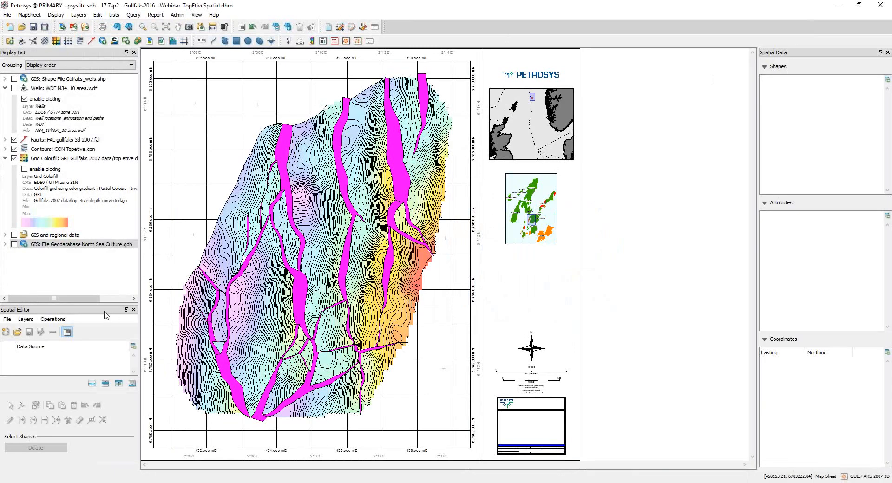
left_click_drag(103, 304, 105, 268)
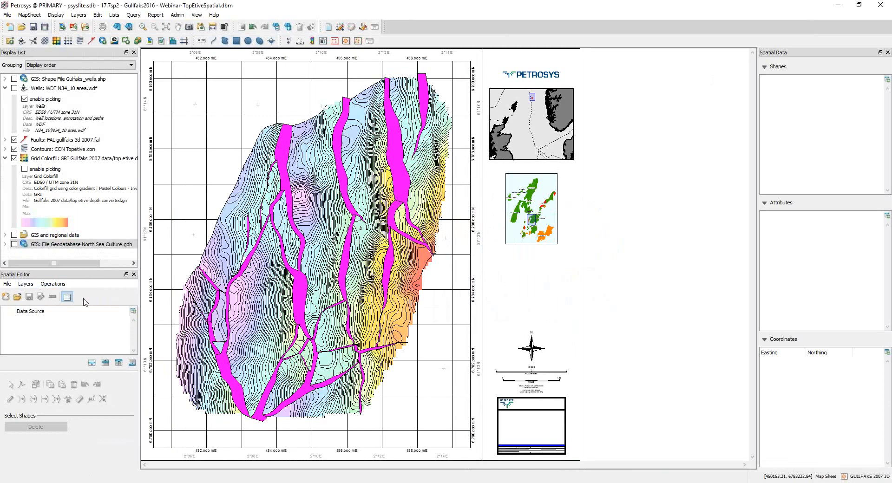
left_click(880, 6)
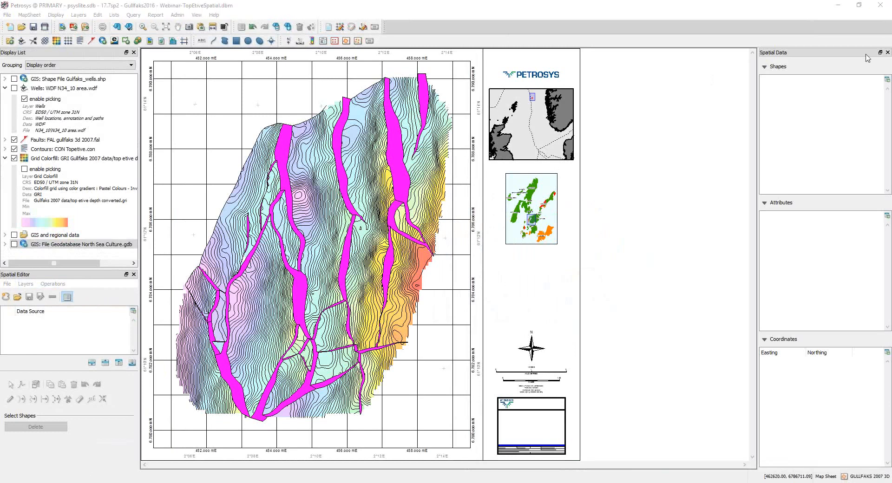
left_click(766, 27)
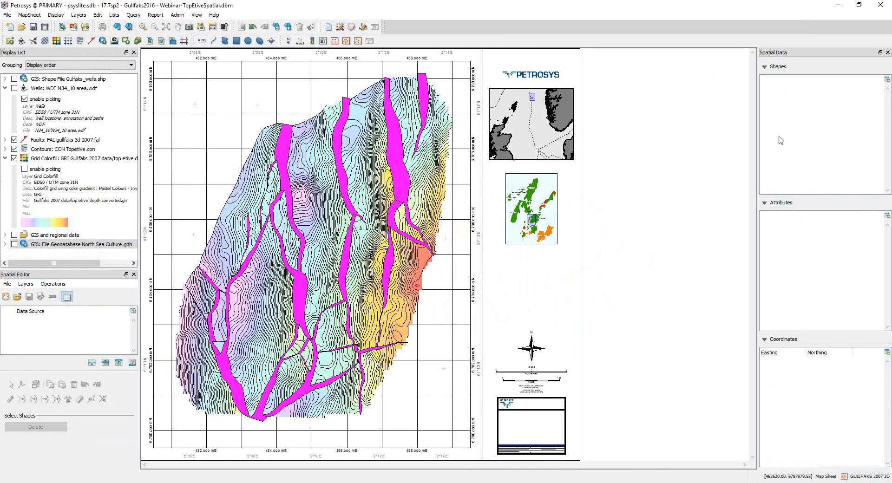
left_click(67, 297)
left_click(67, 297)
Step: Load the Europe_Licence_Outlines layer of the North Sea Culture.gdb geodatabase into the Spatial Editor
left_click(86, 246)
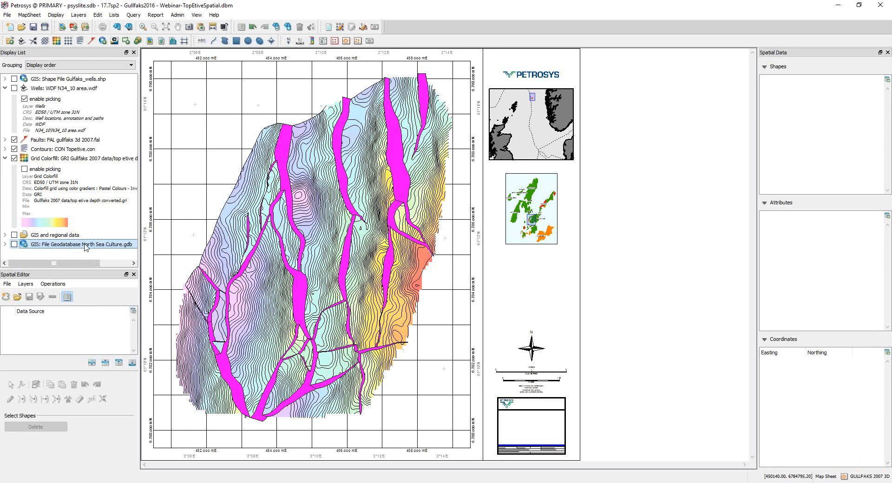
left_click_drag(86, 250, 73, 324)
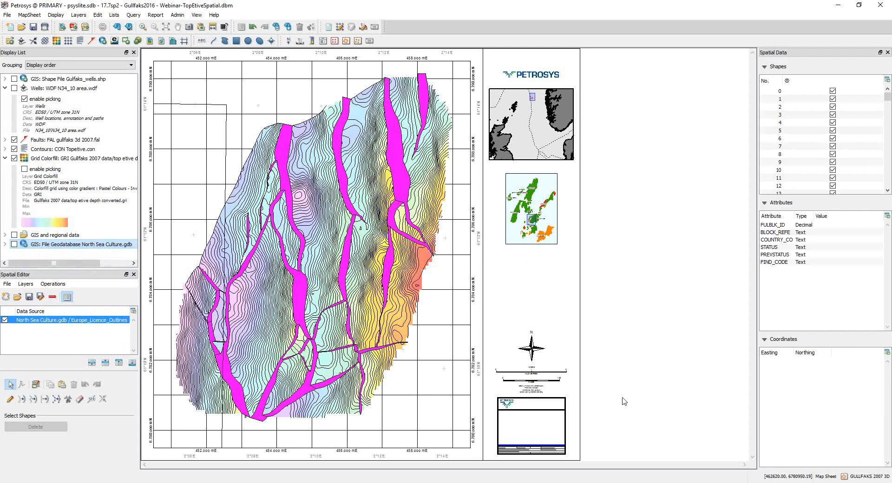
Step: Enable the dynamic map sheet in ED50 / UTM zone 31N and accept the proposed map area
double_click(830, 477)
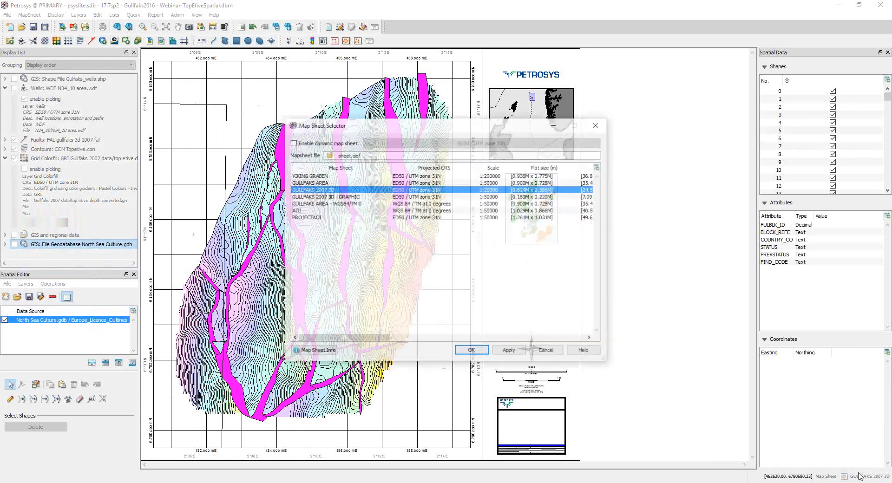
left_click(293, 143)
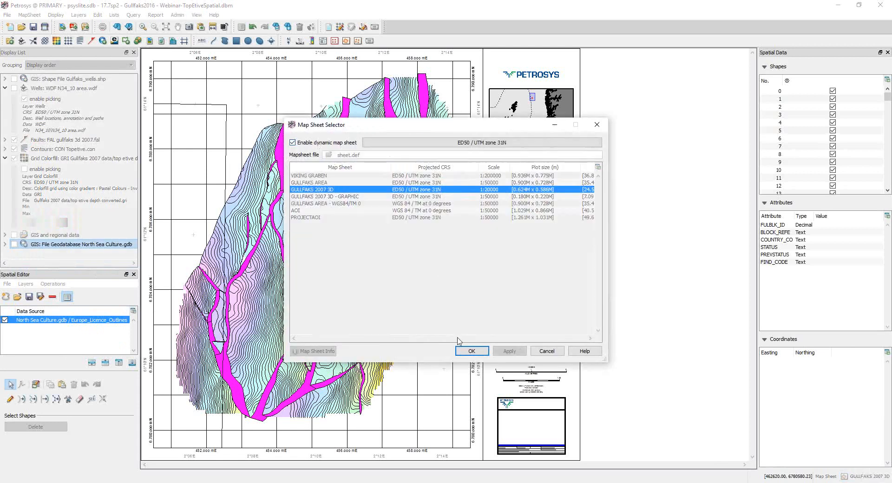
left_click(465, 350)
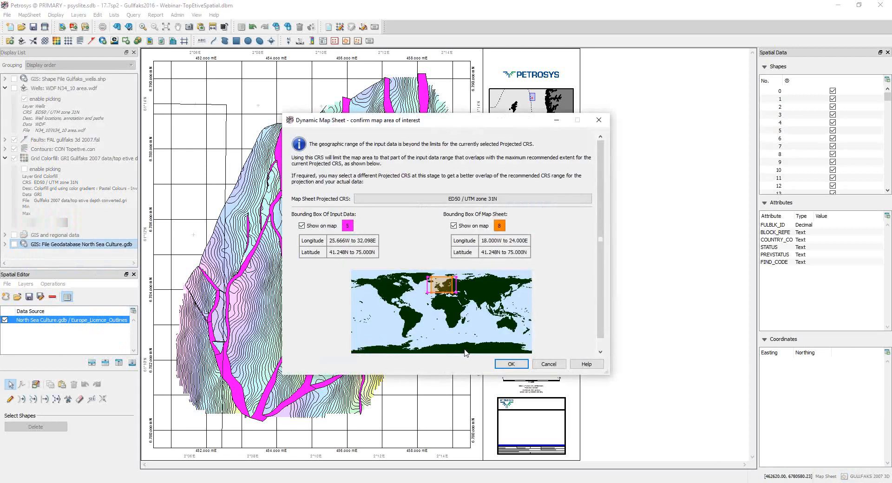
left_click(505, 365)
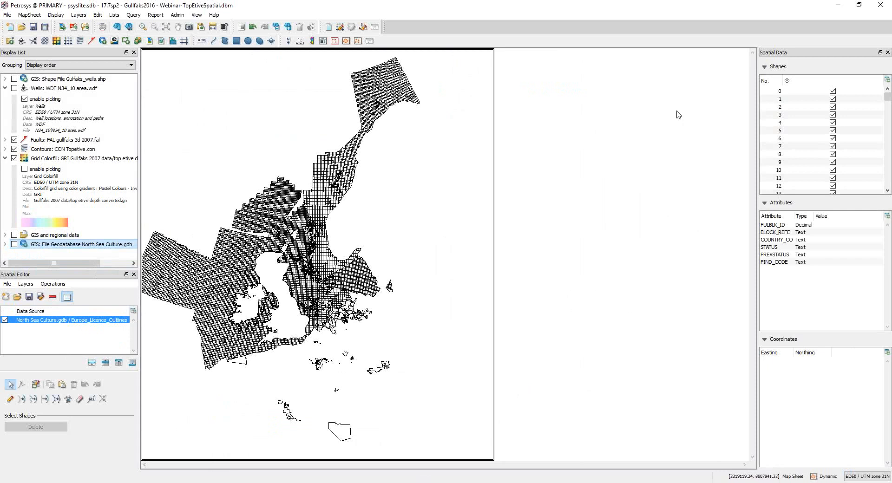
Step: Show the COUNTRY_CO attribute as a column in the licence outlines' shapes table
right_click(851, 130)
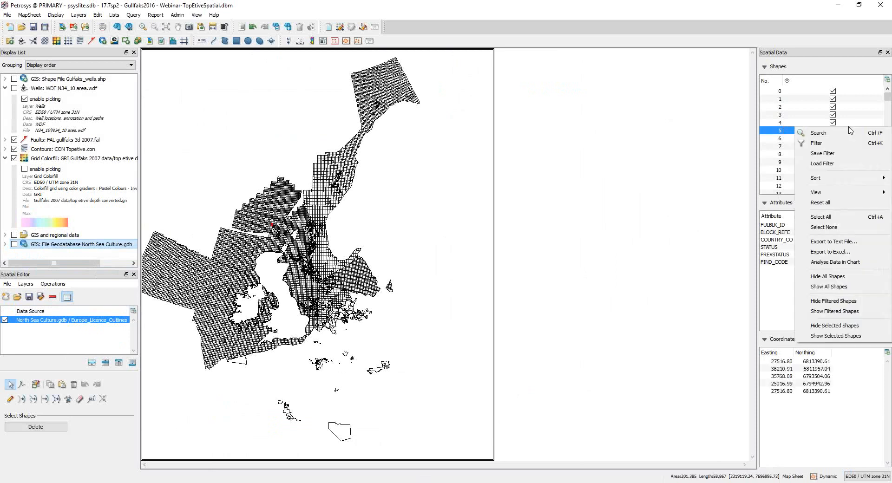
mouse_move(844, 194)
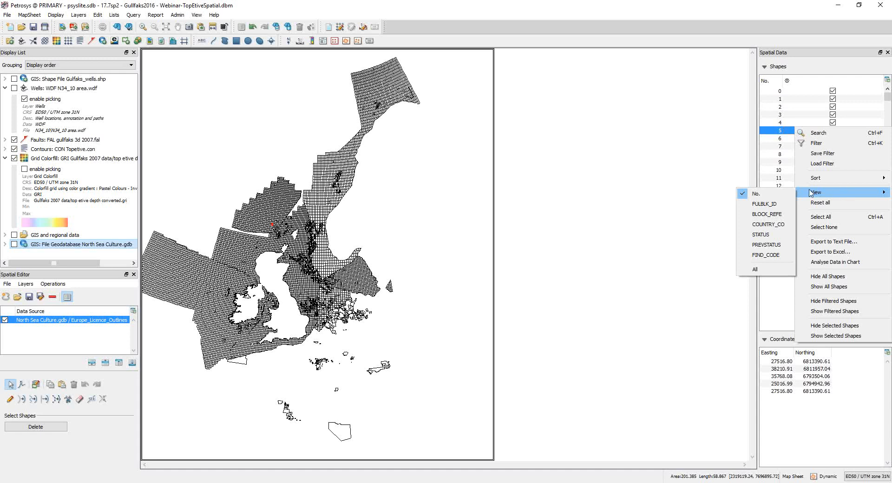
left_click(777, 225)
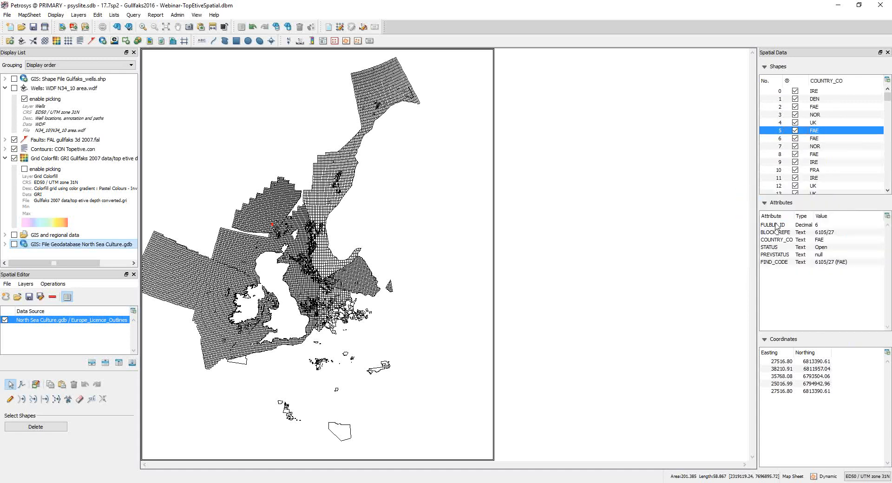
Step: Hide all licence outline shapes on the map and dismiss the filter file selection
right_click(836, 93)
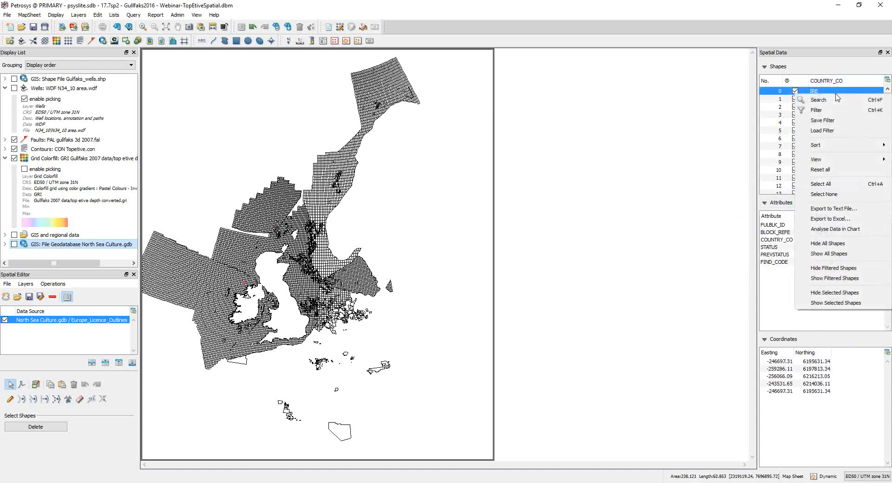
left_click(829, 243)
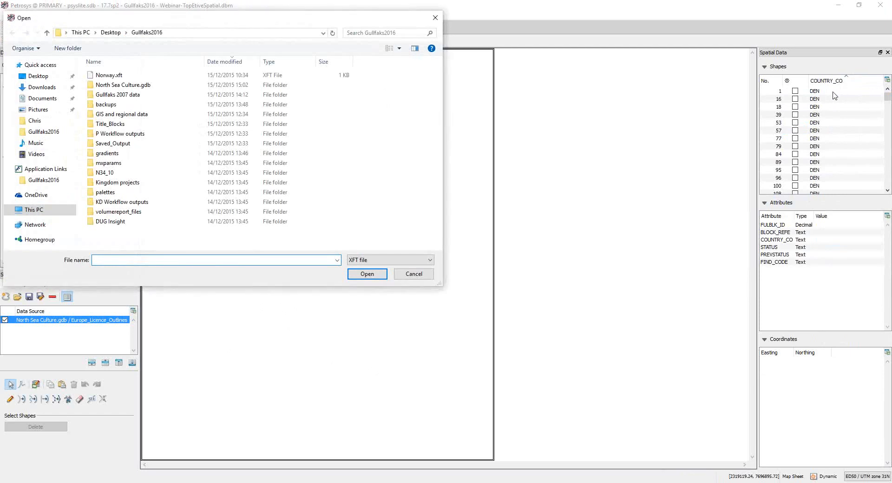
left_click(414, 274)
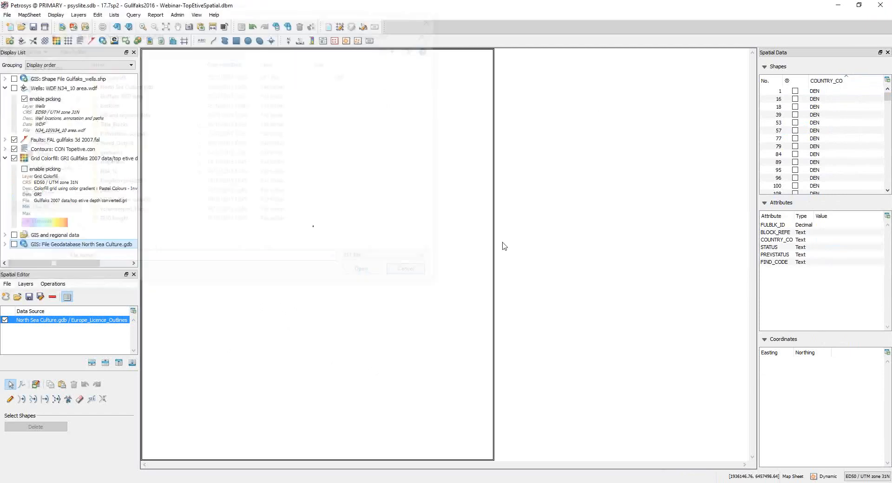
Step: Filter the shapes table to COUNTRY_CO value NOR and show only the filtered shapes on the map
left_click(794, 115)
right_click(795, 114)
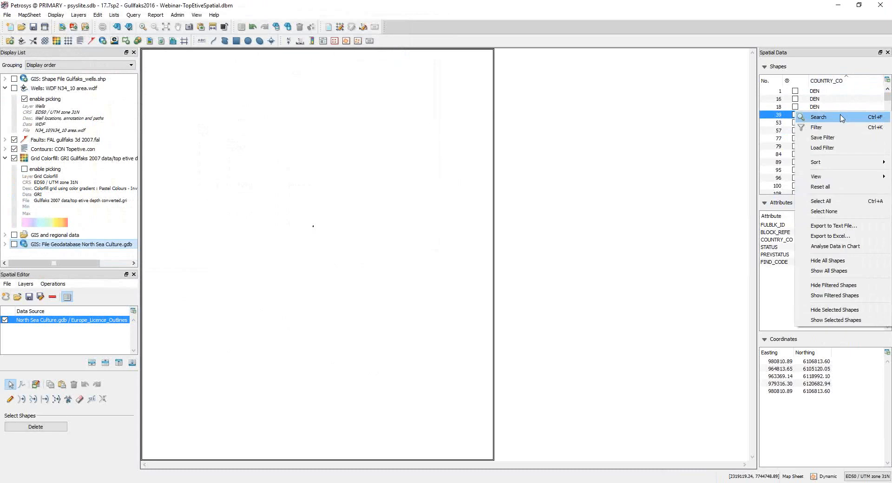
left_click(840, 129)
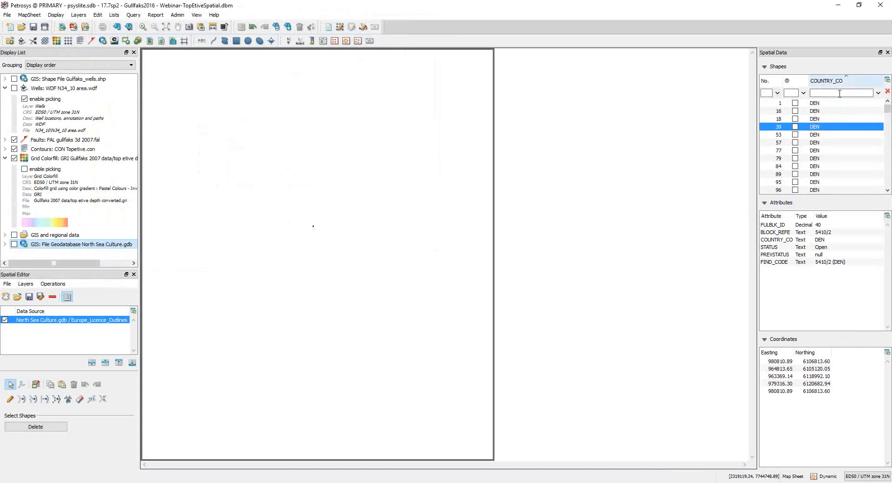
type("NOR")
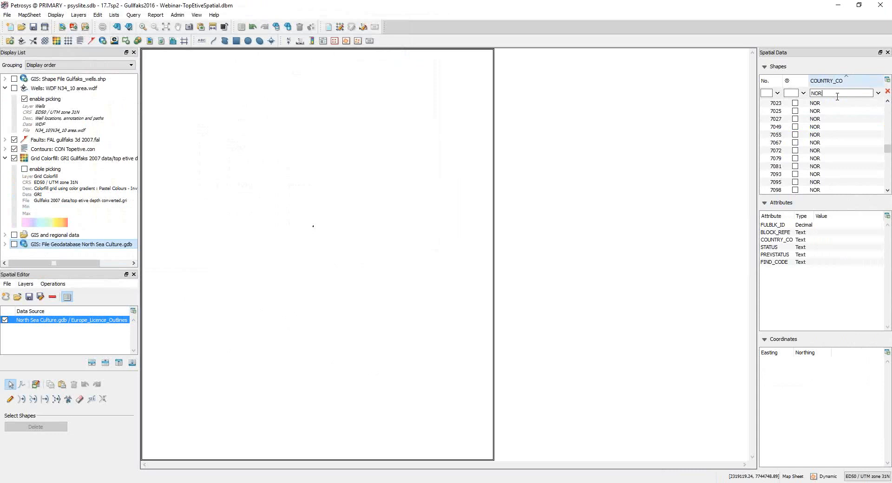
right_click(839, 127)
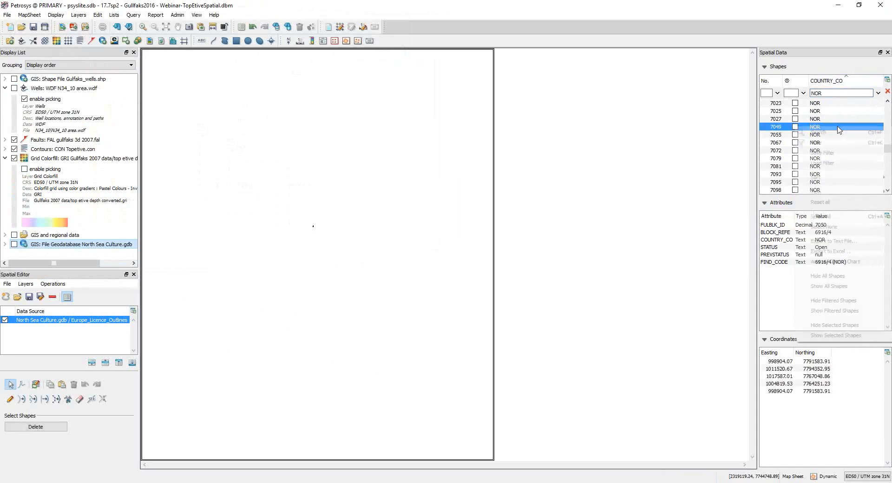
left_click(835, 311)
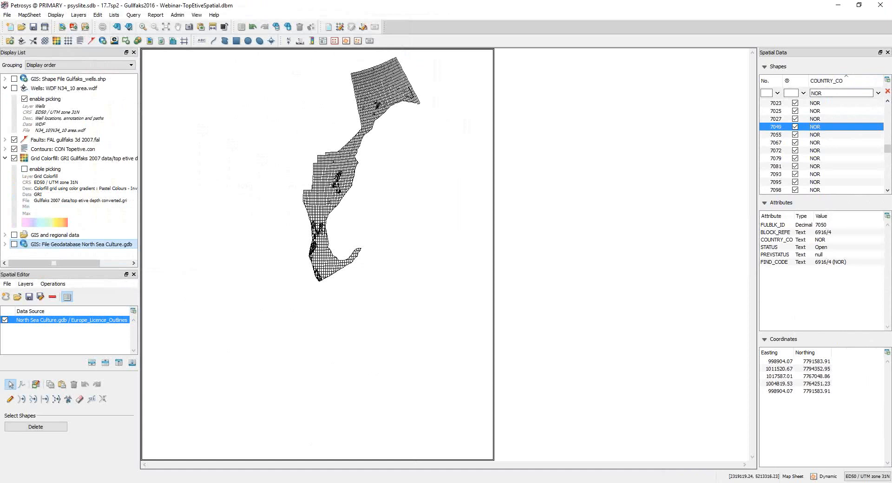
Step: Disable the dynamic map sheet and return the map to the GULLFAKS 2007 3D sheet
left_click(814, 479)
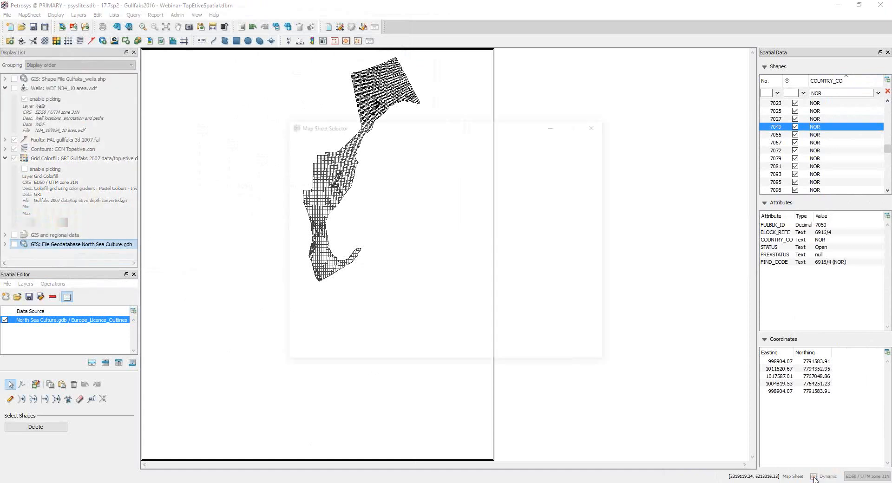
left_click(293, 143)
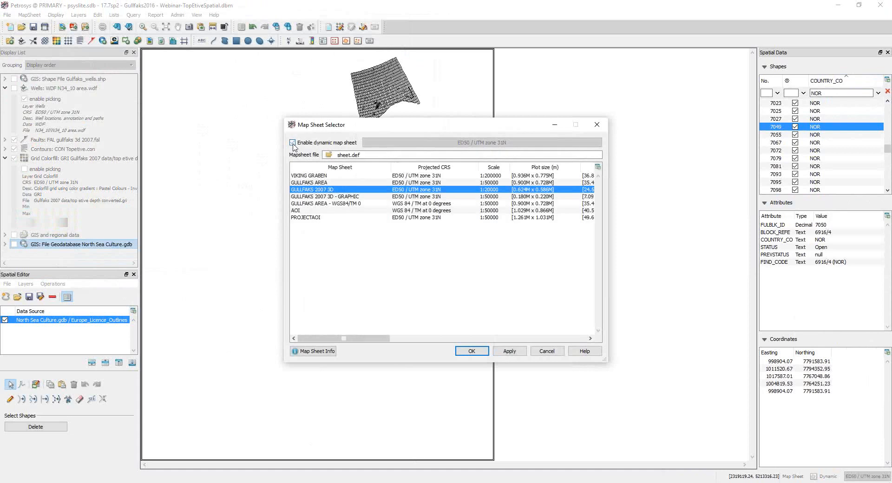
left_click(472, 351)
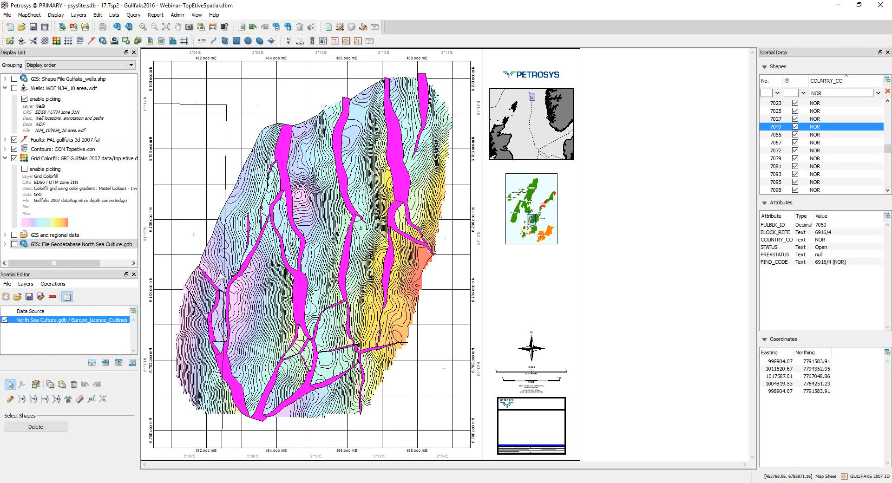
Step: Close the Europe_Licence_Outlines layer and load the Topetive.con contours into the Spatial Editor
left_click(54, 298)
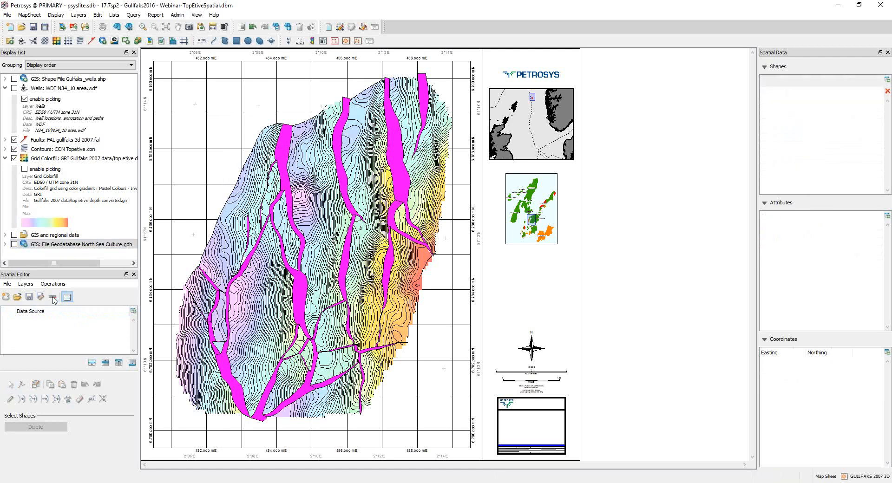
left_click(52, 151)
left_click_drag(52, 156, 56, 336)
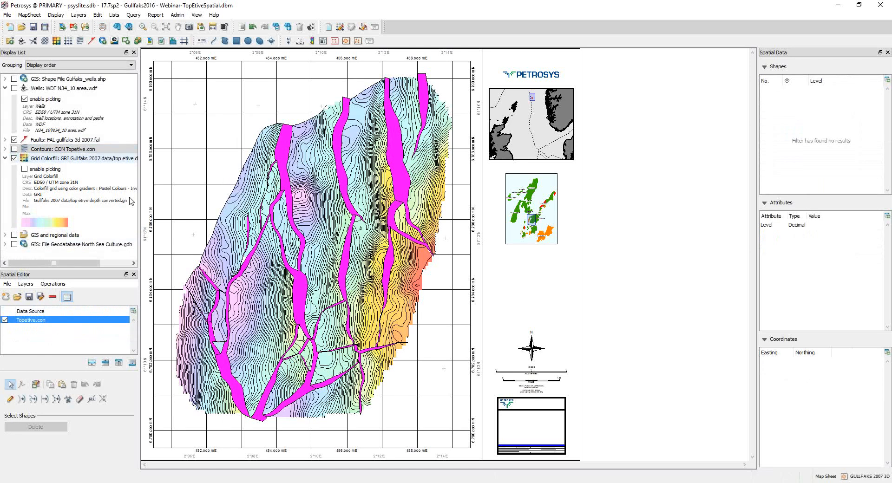
Step: Select the Topetive.con contours around the pink closed structure just east of the large fault
left_click(143, 27)
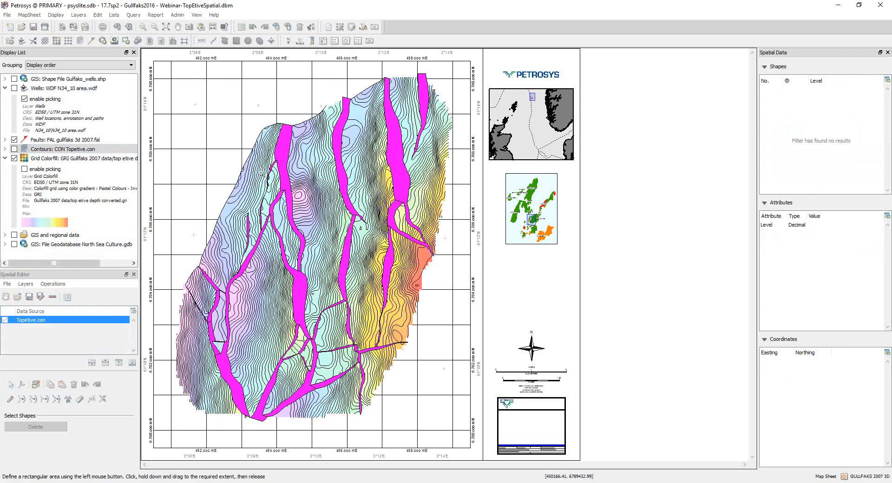
left_click_drag(261, 166, 334, 245)
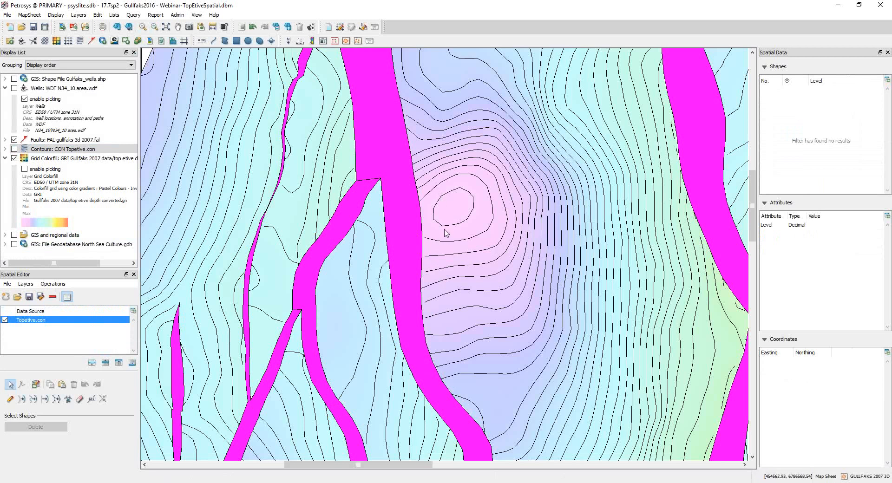
left_click_drag(444, 232, 516, 380)
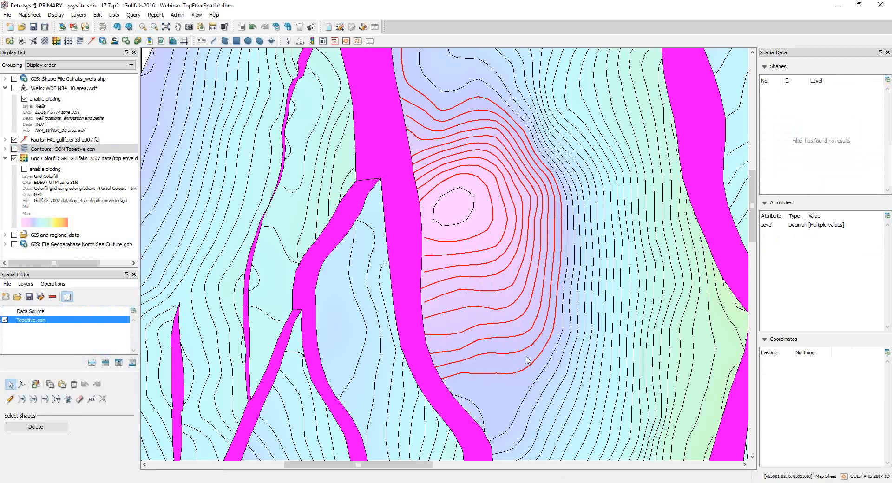
left_click(437, 105, "ctrl")
left_click(444, 90, "ctrl")
left_click(444, 91, "ctrl")
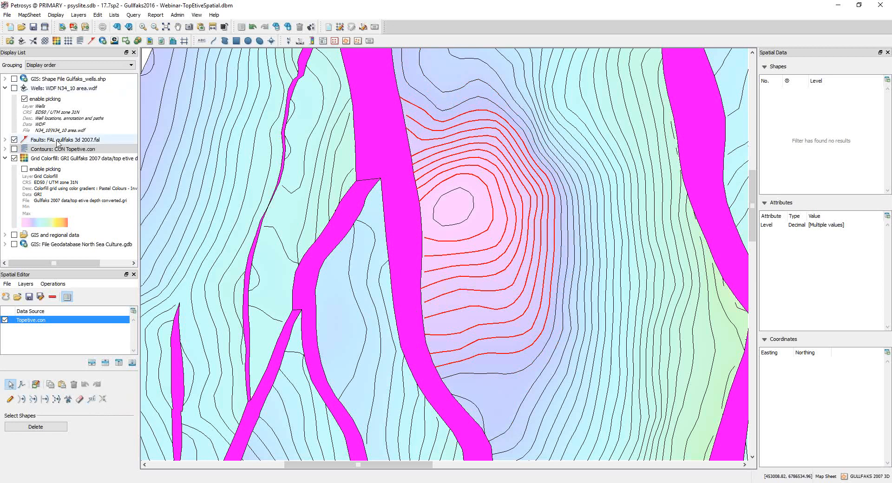
Step: Load the gullfaks 3d 2007.fal faults into the Spatial Editor and reselect the Topetive.con contours around the closed structure
left_click_drag(61, 141, 50, 337)
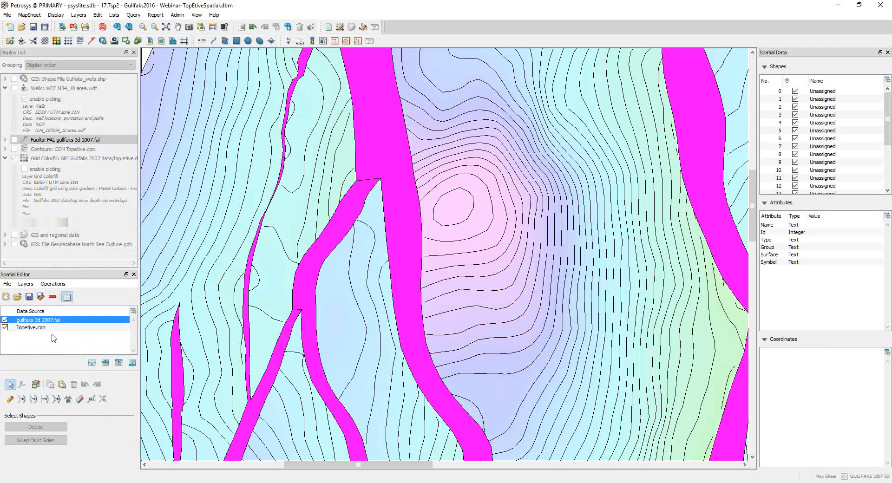
left_click_drag(455, 139, 503, 380)
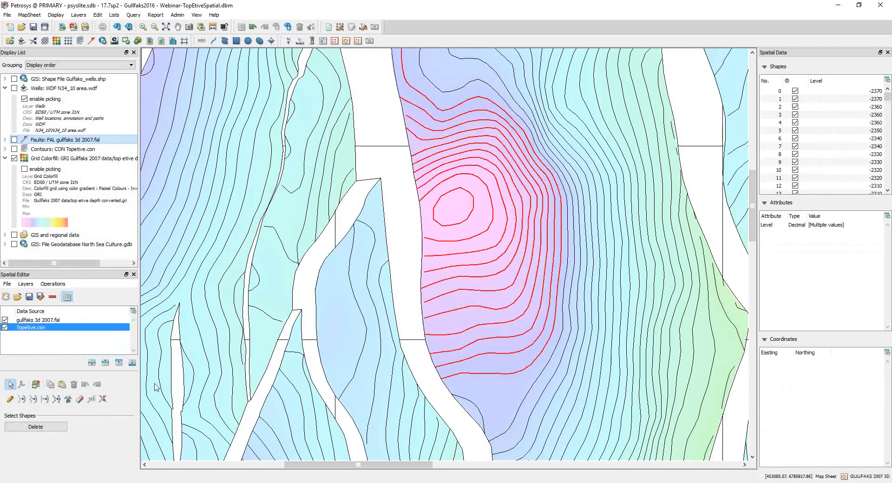
Step: Snap the selected contour ends to the large fault in gullfaks 3d 2007.fal using the Extrapolate method, resizing the edit circle to suit
left_click(103, 399)
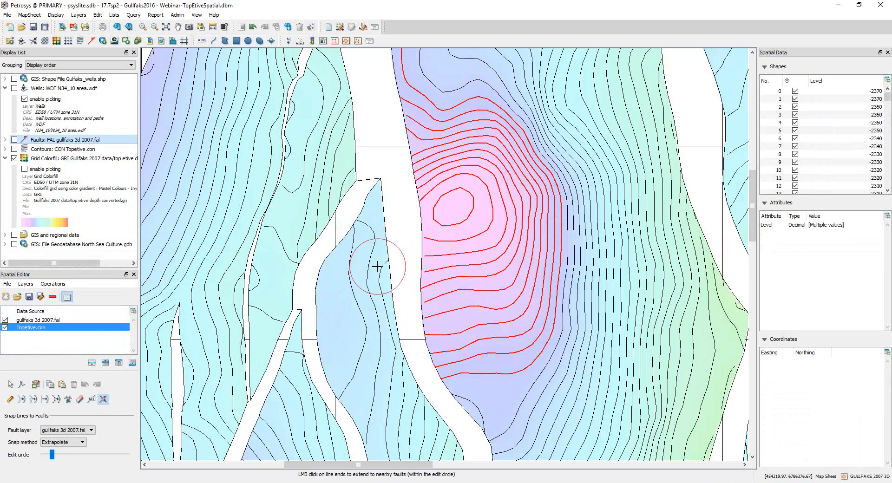
left_click(391, 274)
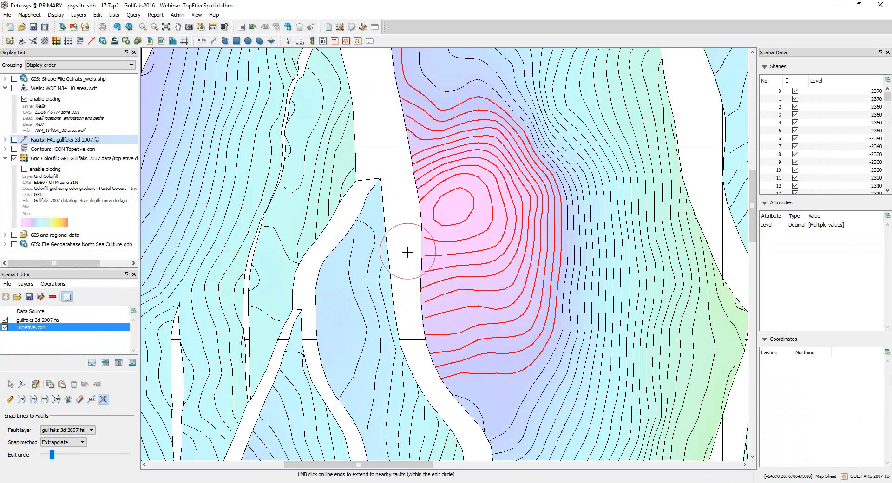
mouse_move(52, 454)
left_mouse_down()
mouse_move(58, 459)
mouse_move(47, 457)
left_mouse_up()
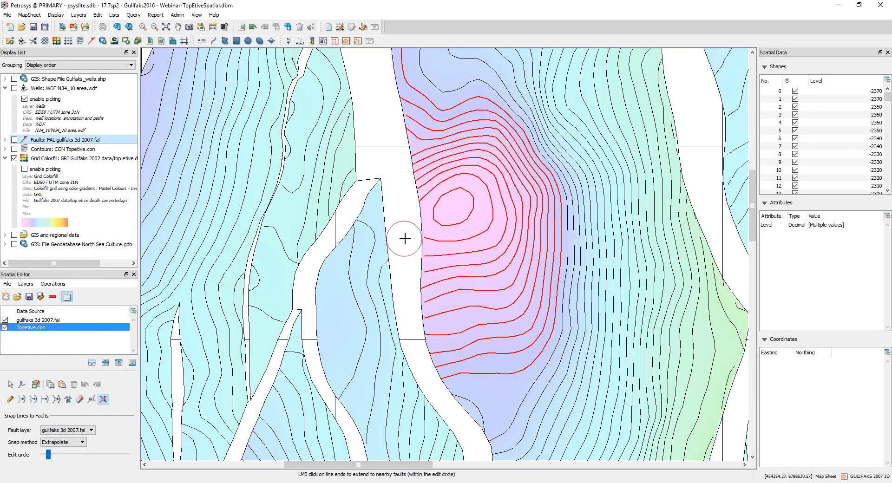
scroll(402, 234, "down", 1)
scroll(403, 235, "up", 4)
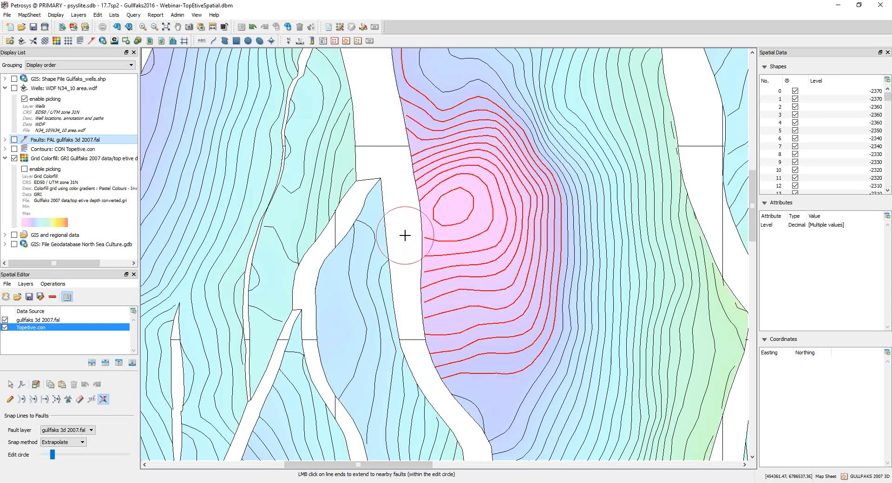
scroll(402, 261, "up", 2)
scroll(403, 263, "up", 2)
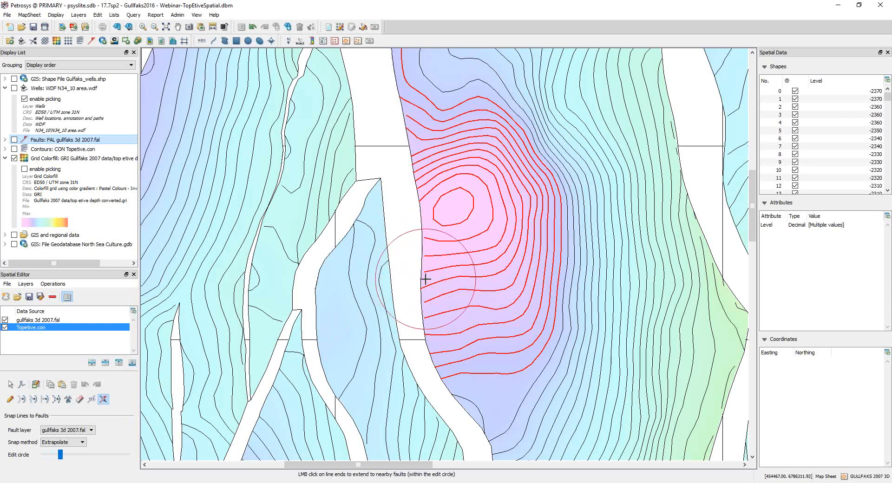
scroll(394, 244, "down", 2)
scroll(411, 246, "down", 1)
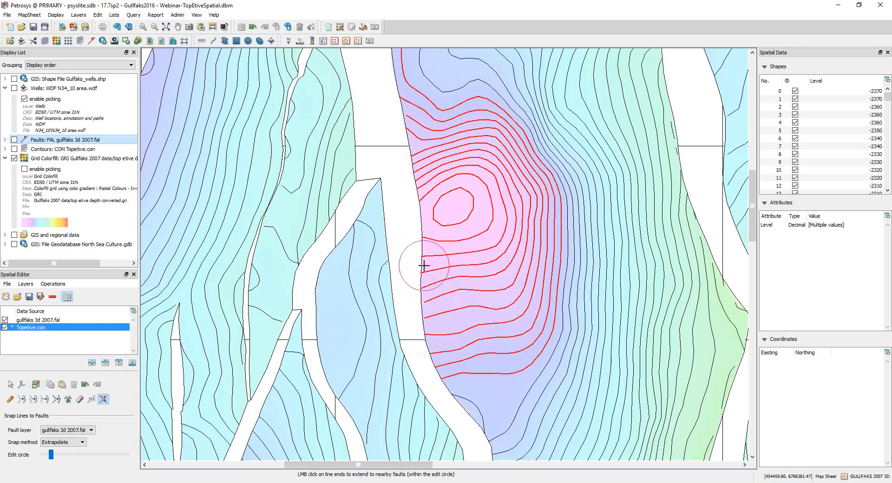
Step: Set the snap method to Bend and snap the remaining selected contour ends to the large fault
left_click(65, 443)
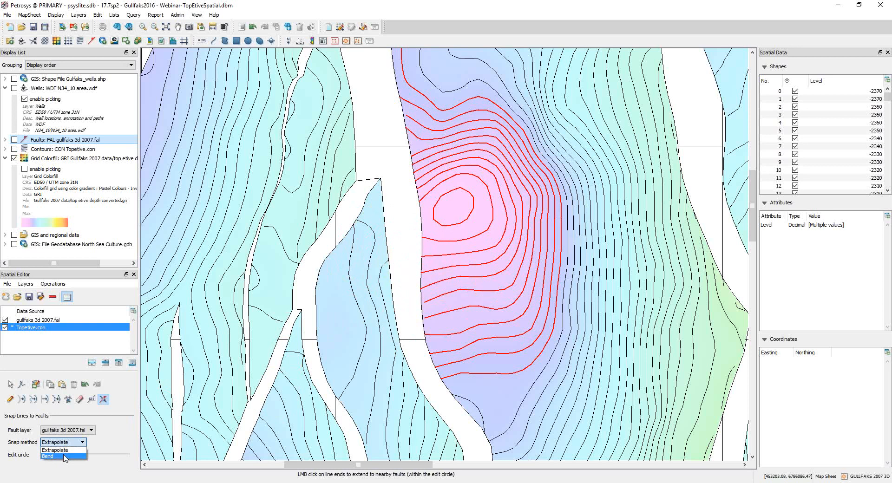
left_click(64, 457)
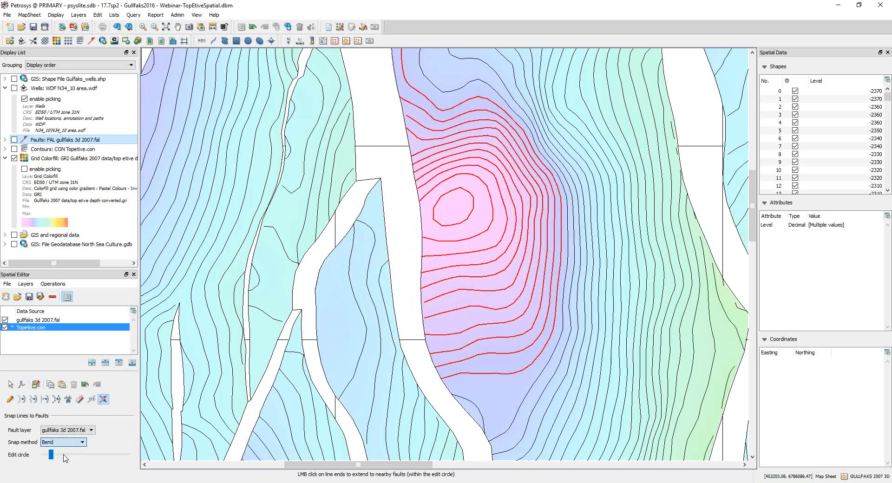
left_click(433, 316)
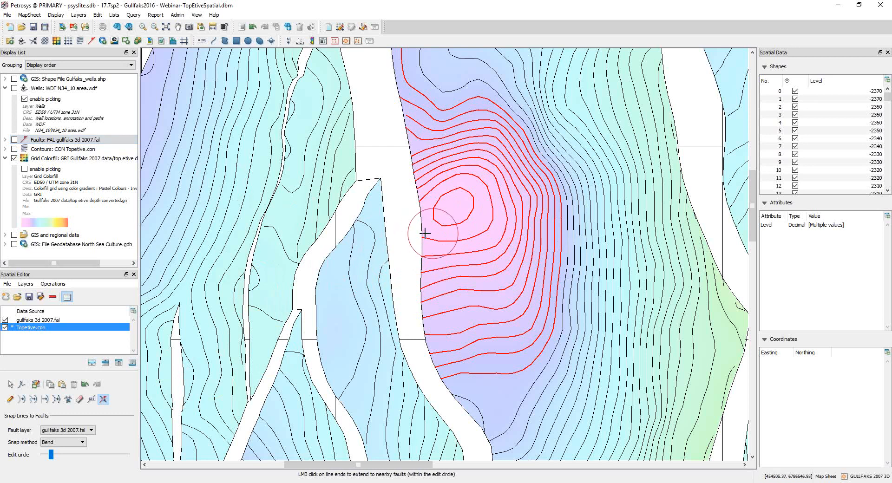
left_click(443, 227)
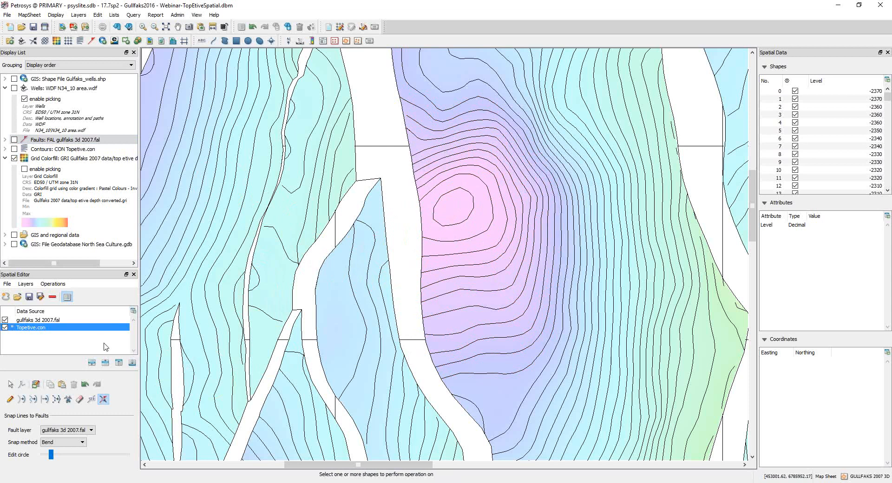
Step: Create the Petrosys polygon file contour_fault_vol.ply with CRS ED50 / UTM zone 31N, overwriting the existing file
left_click(7, 299)
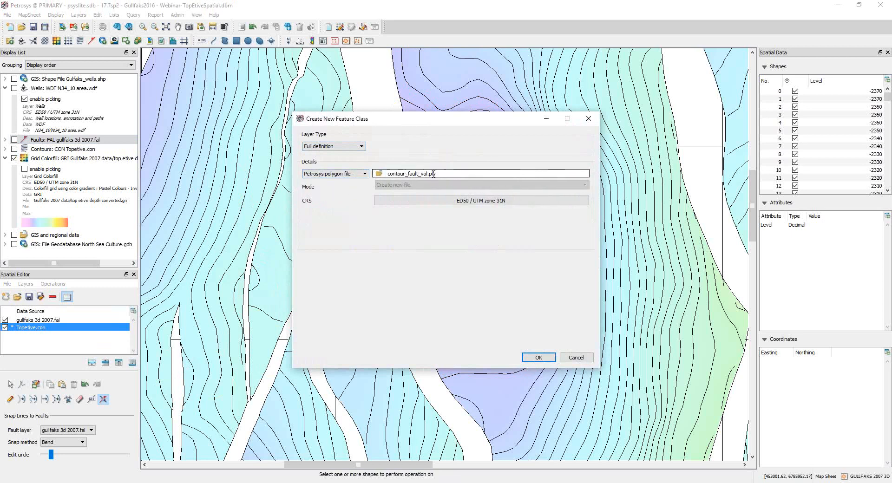
left_click(540, 358)
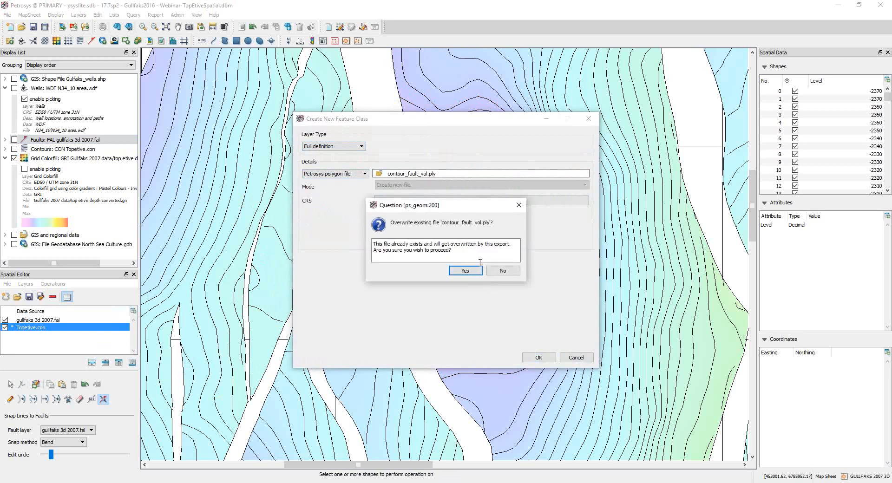
left_click(465, 271)
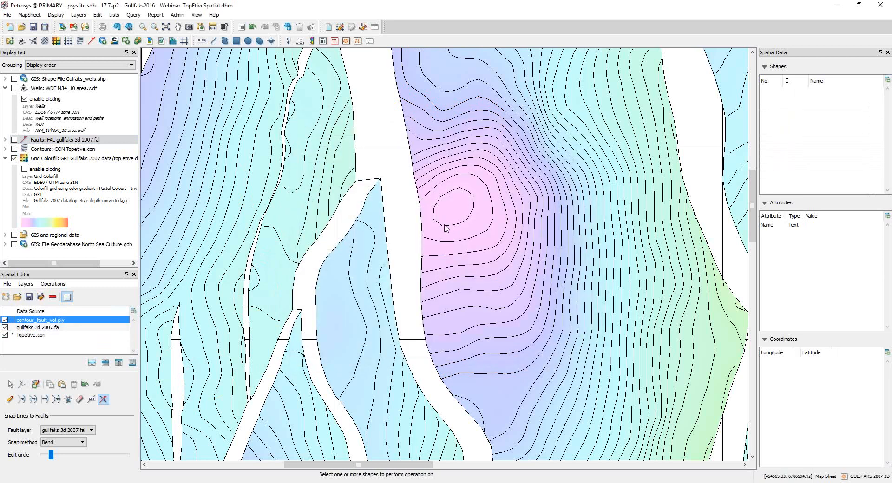
Step: Select the -2250 contour in Topetive.con and start interactive editing with Trace outline snapping
left_click(420, 152)
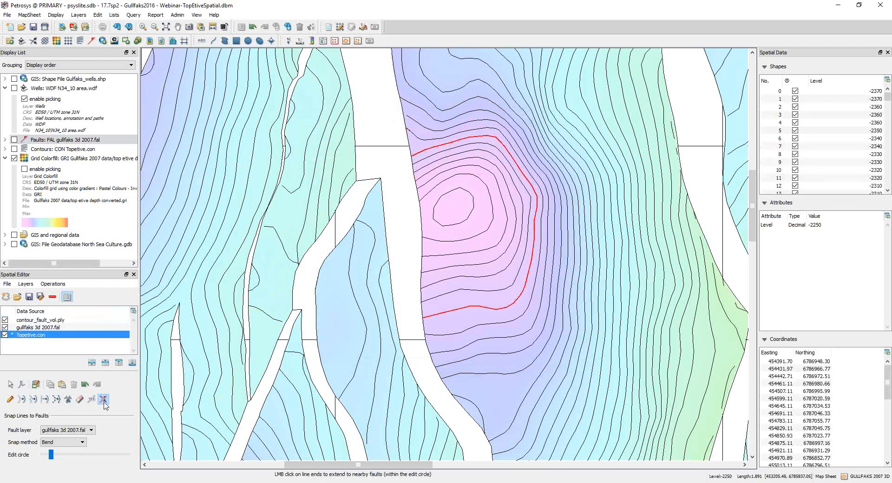
left_click(10, 384)
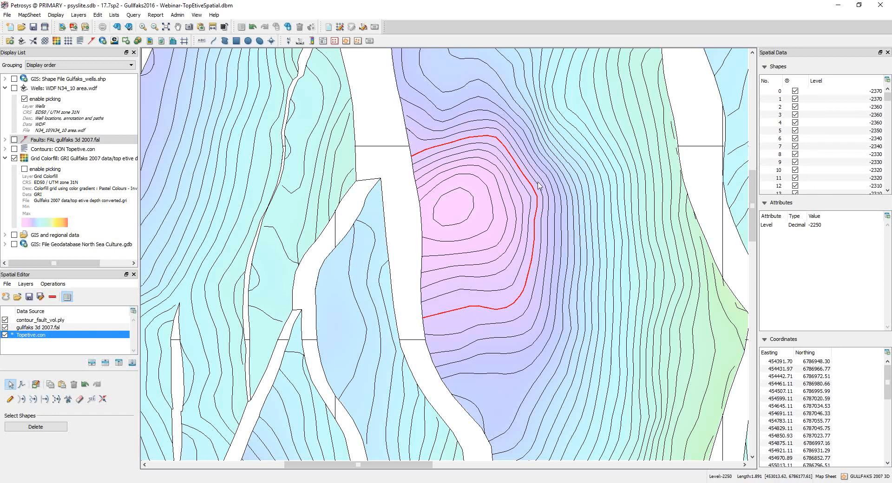
left_click(11, 399)
left_click(52, 414)
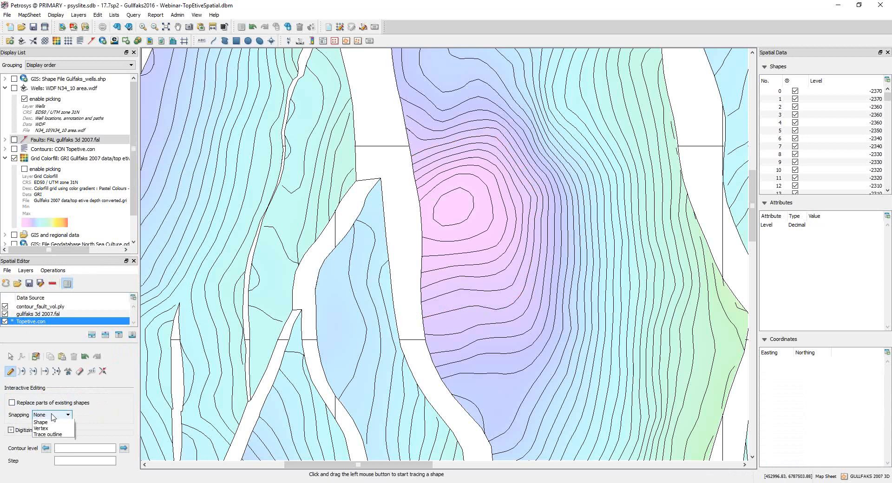
left_click(47, 434)
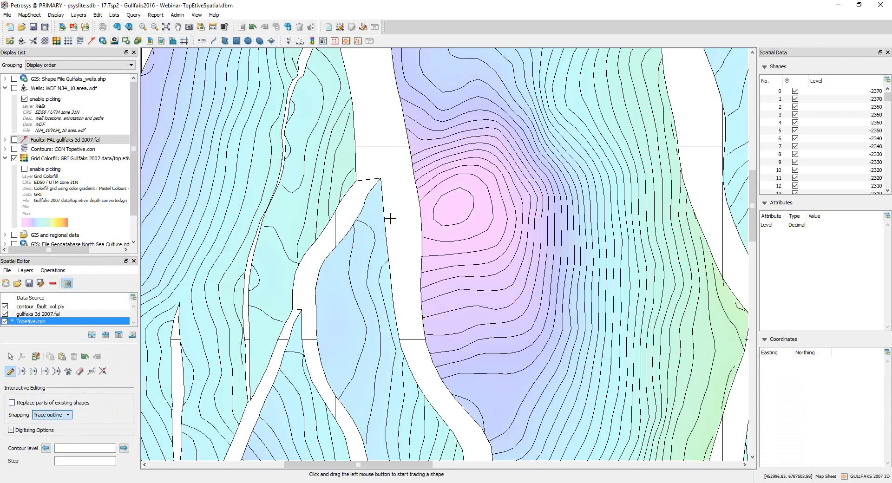
Step: Trace a closed outline along the -2250 contour and the large fault in Topetive.con, accepting contour level 0
left_click_drag(412, 155, 415, 157)
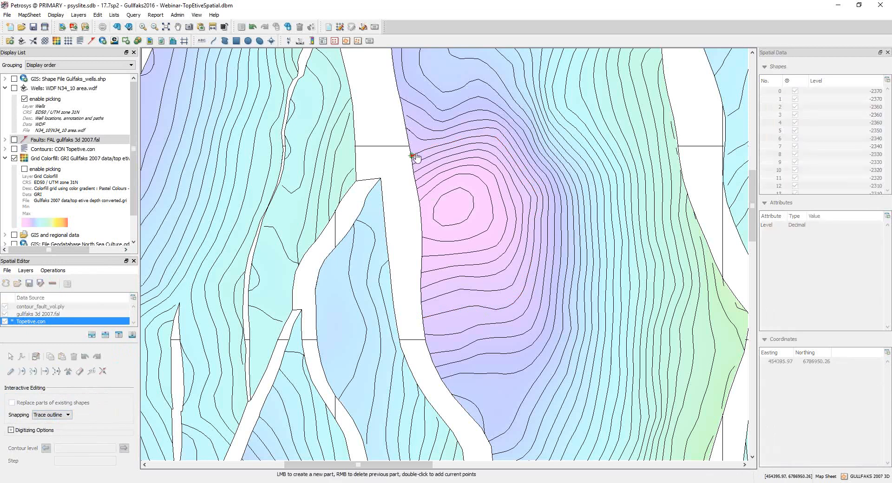
left_click(499, 140)
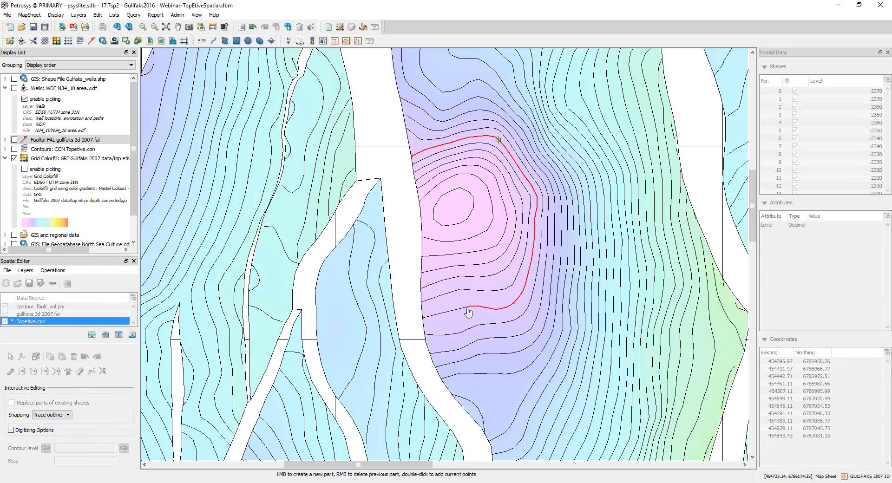
left_click(436, 315)
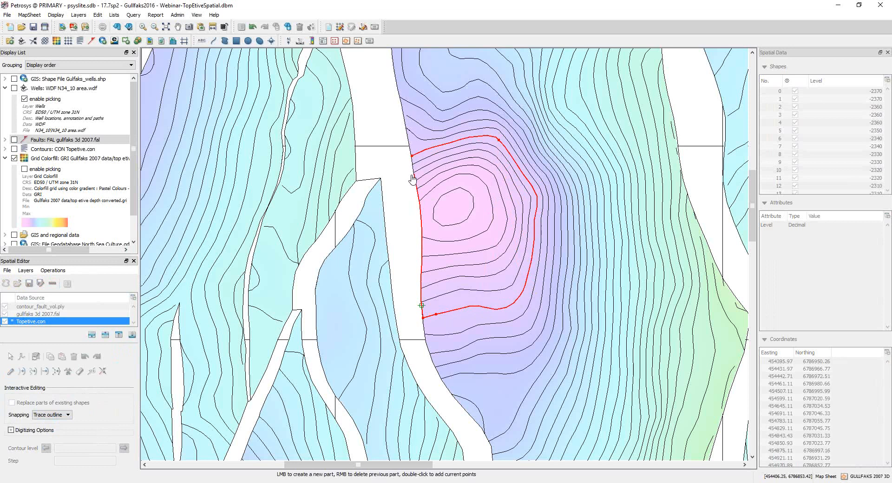
double_click(411, 155)
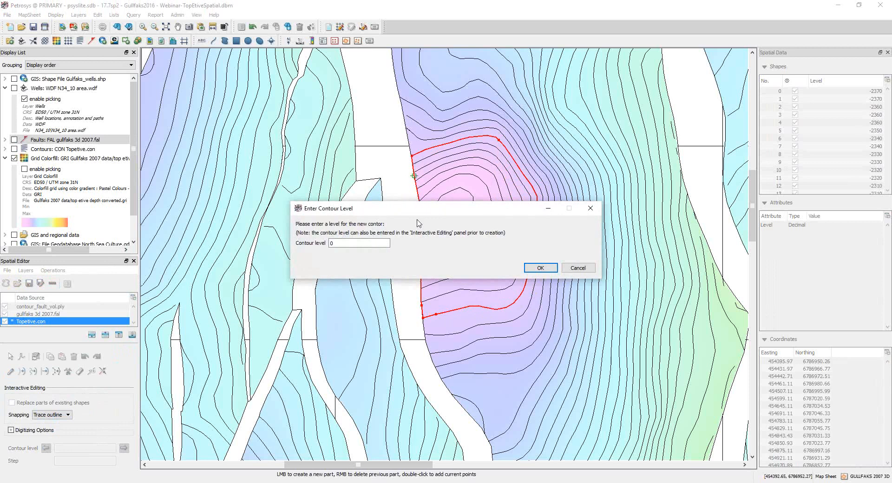
left_click(538, 269)
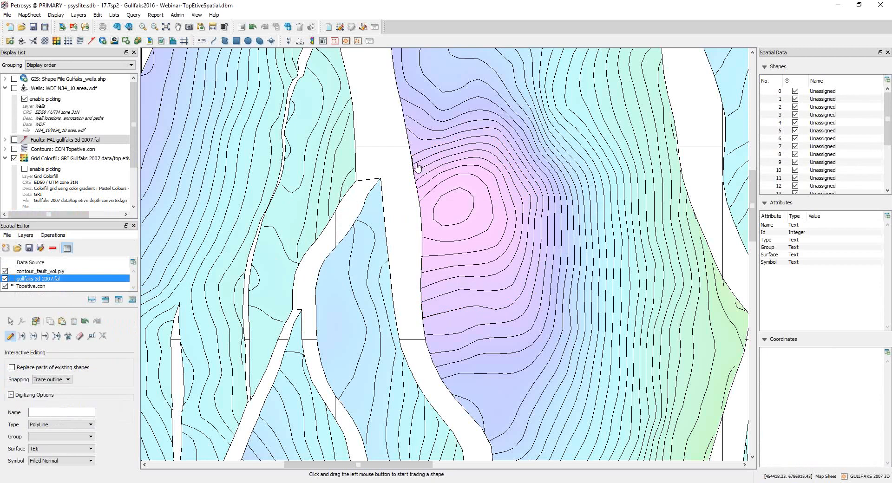
Step: Make contour_fault_vol.ply the active layer and trace a polygon along the -2250 contour round to its southern end at the fault
left_click(95, 271)
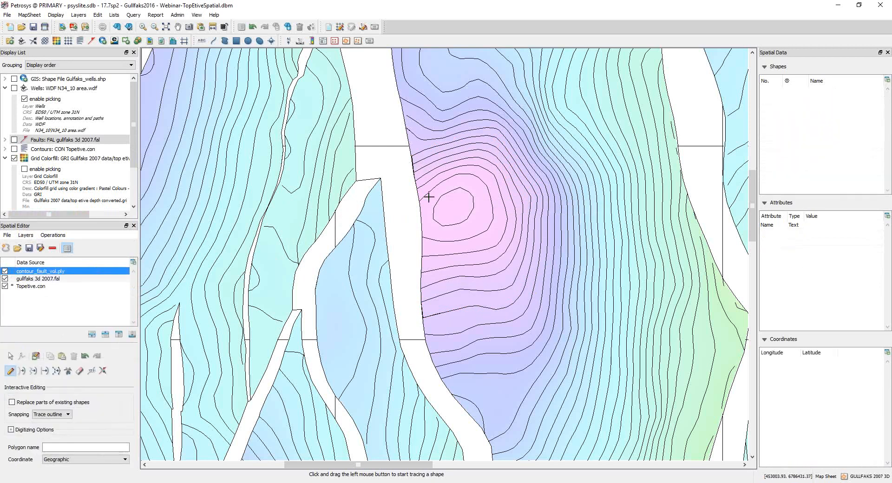
left_click_drag(414, 154, 489, 136)
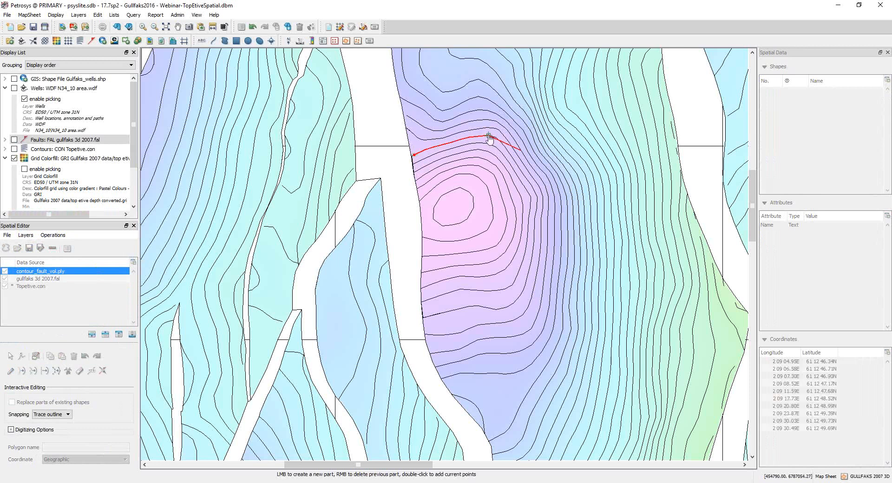
left_click(535, 194)
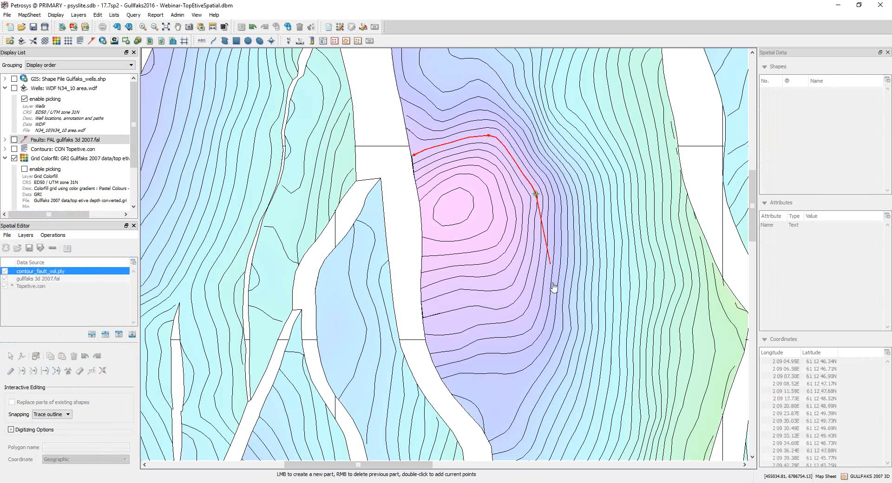
left_click(524, 287)
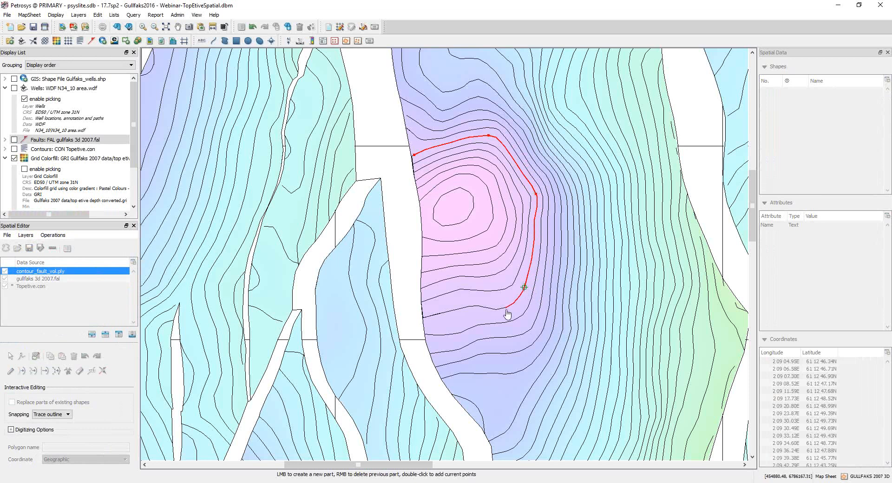
left_click(505, 307)
left_click(478, 306)
left_click(442, 307)
right_click(441, 307)
left_click(423, 318)
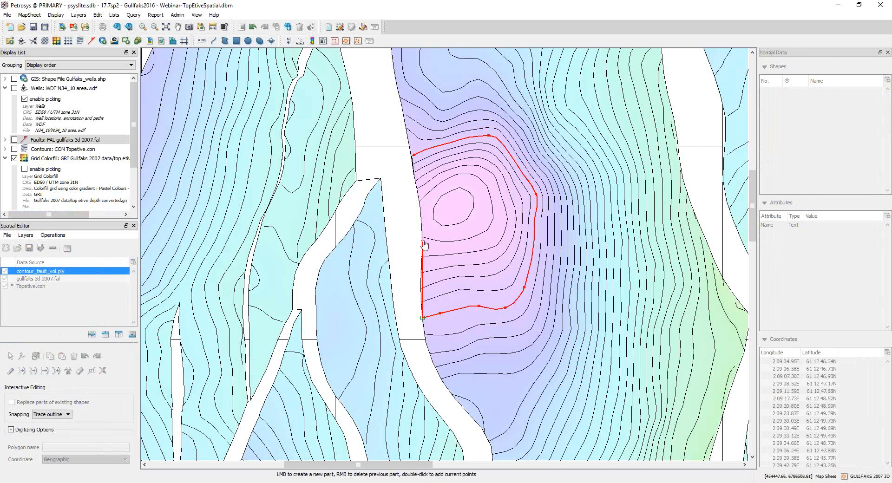
Step: Continue the polygon north along the large fault and close it at its starting point
left_click(422, 309)
left_click(420, 268)
left_click(420, 205)
left_click(412, 155)
double_click(413, 157)
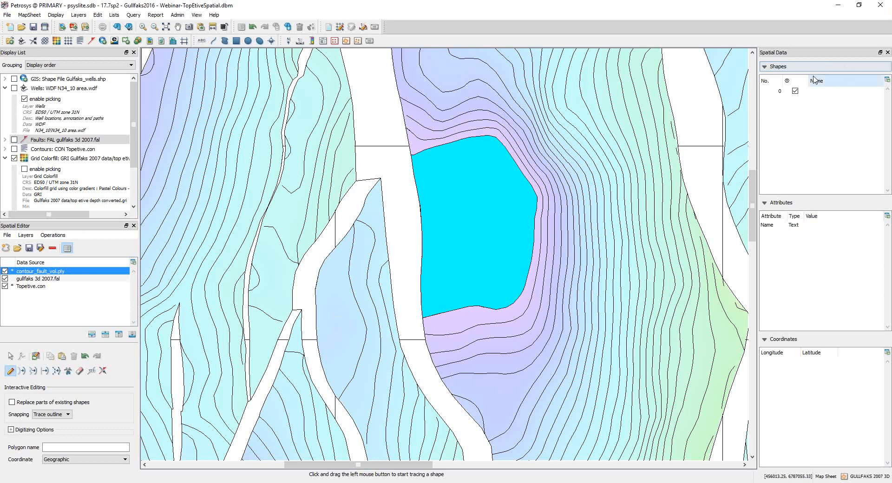
Step: Create contour_fault_vol.ply again as a new Petrosys polygon file in ED50 / UTM zone 31N, overwriting the existing one, and leave tracing mode
left_click(6, 248)
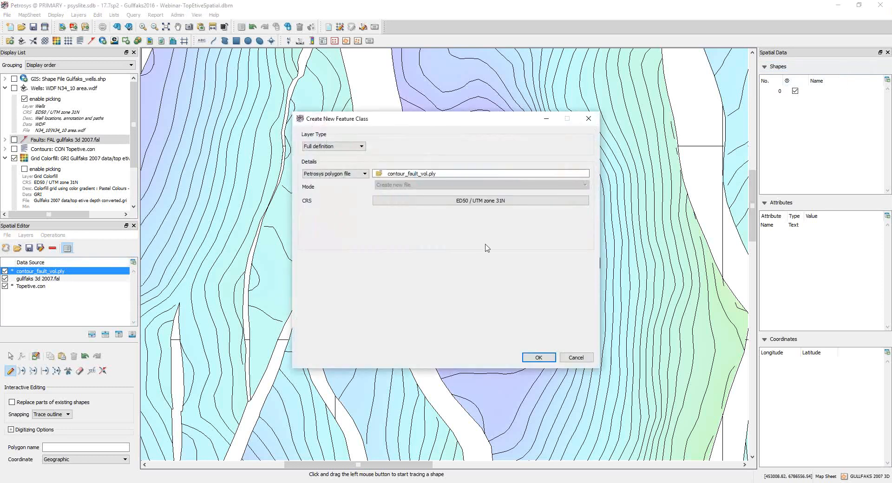
left_click(444, 174)
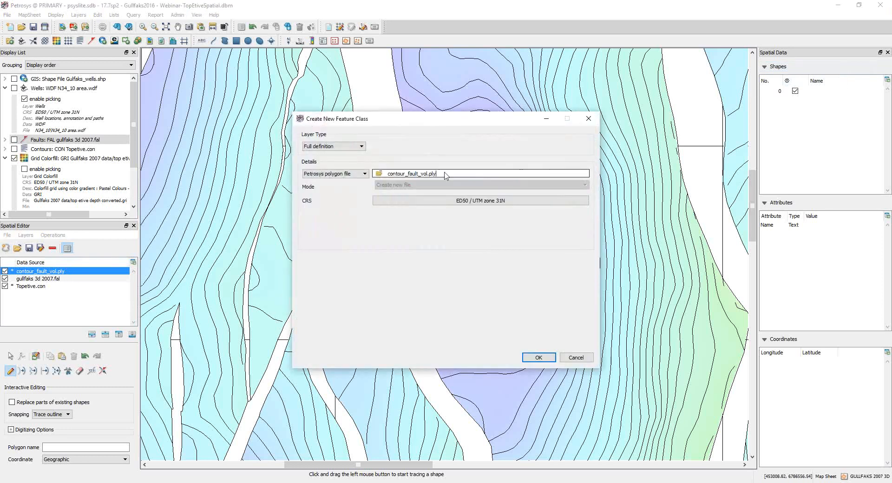
left_click(539, 359)
left_click(463, 268)
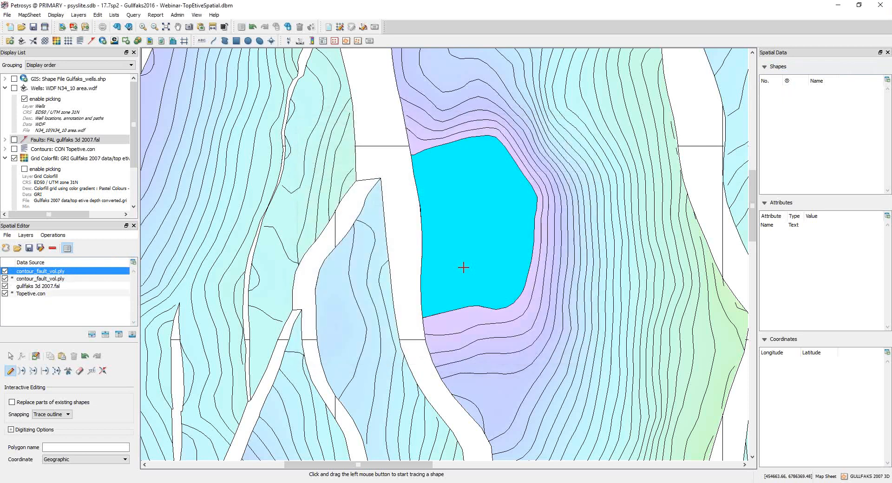
key("Escape")
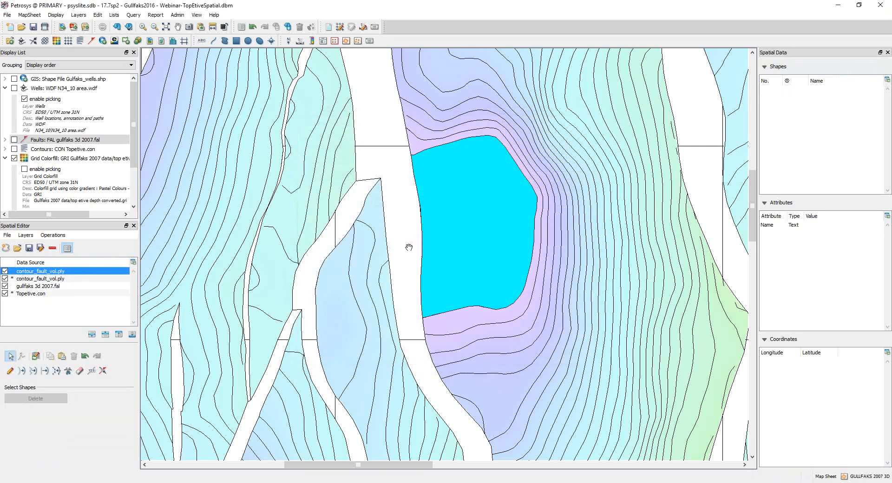
Step: Remove the older contour_fault_vol.ply layer holding the traced polygon and make the new contour_fault_vol.ply layer active
left_click(23, 279)
left_click(52, 248)
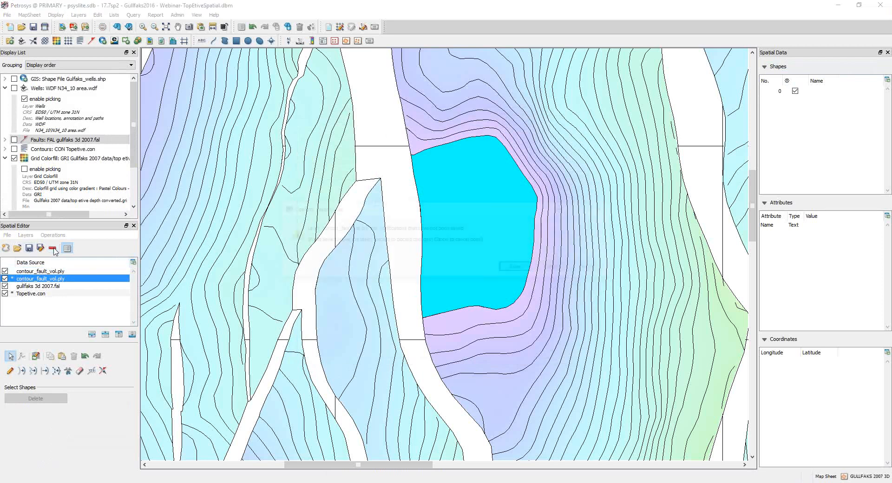
left_click(593, 268)
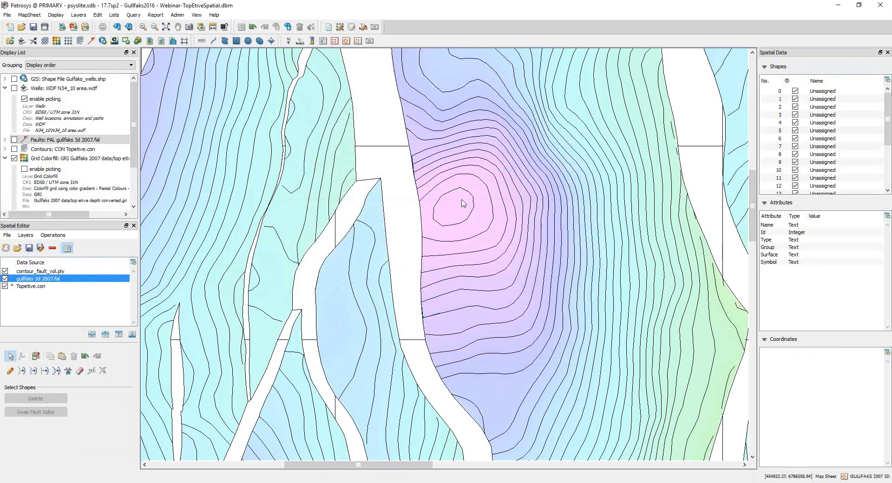
left_click(75, 271)
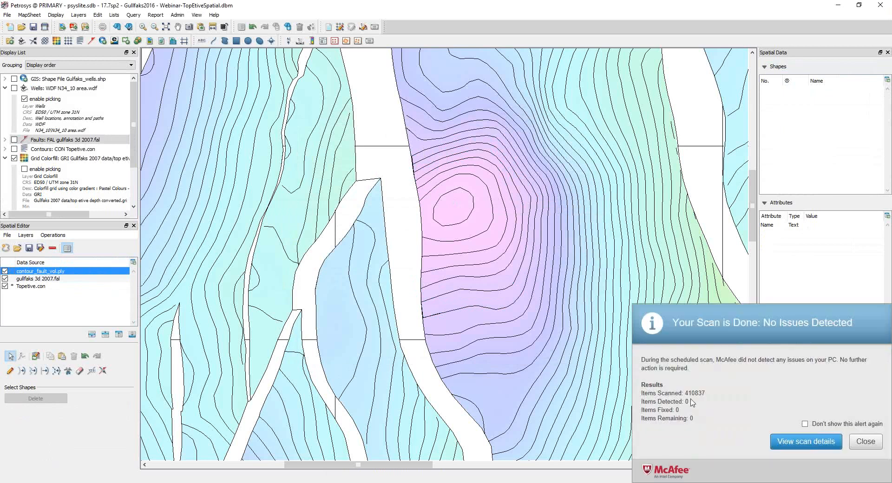
Step: Dismiss the scan alert, then copy the -2260 contour from Topetive.con and paste it into contour_fault_vol.ply
left_click(864, 443)
left_click(29, 279)
left_click(423, 159)
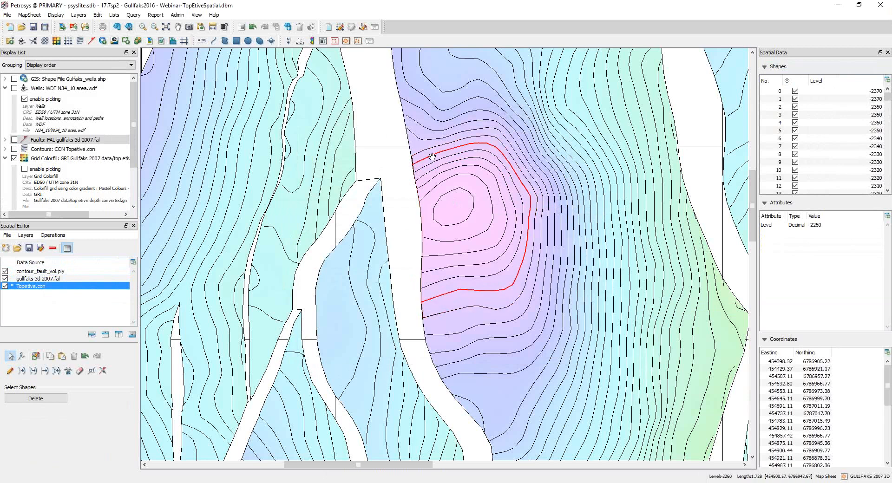
right_click(457, 149)
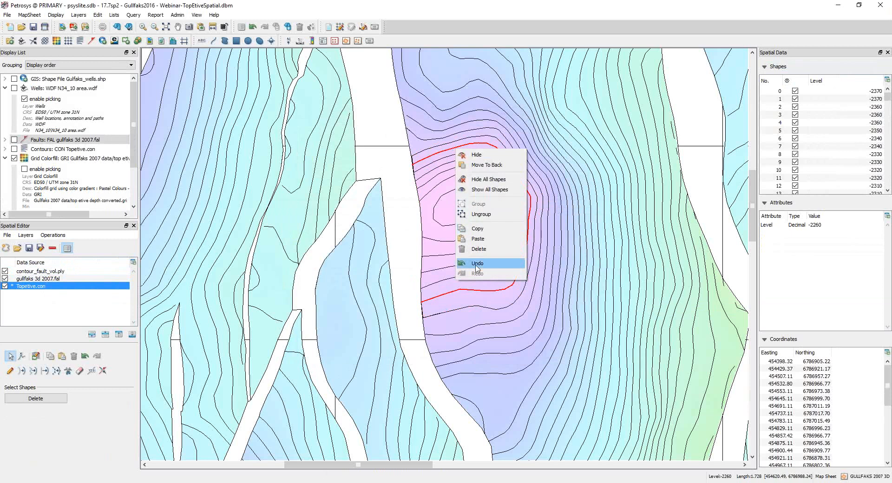
left_click(482, 229)
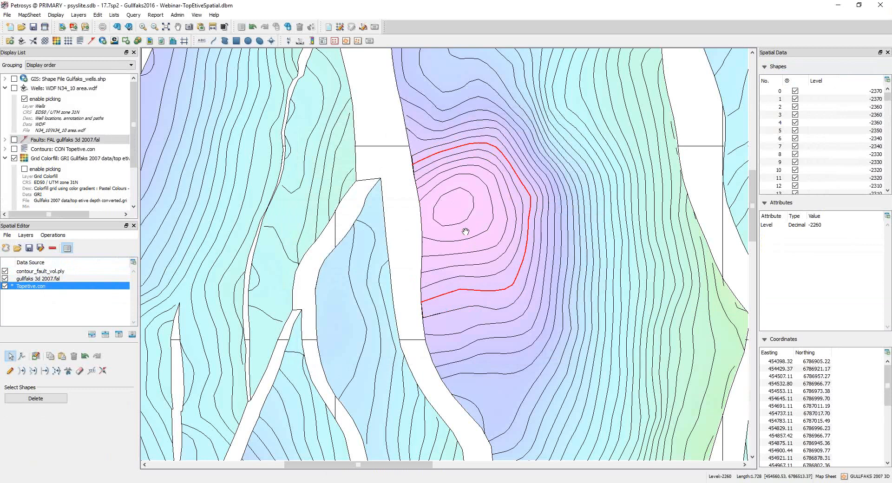
left_click(49, 274)
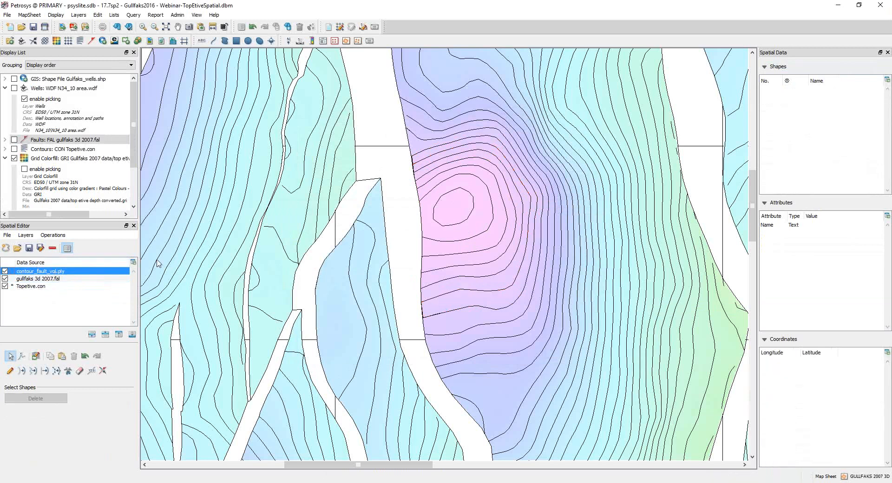
right_click(461, 232)
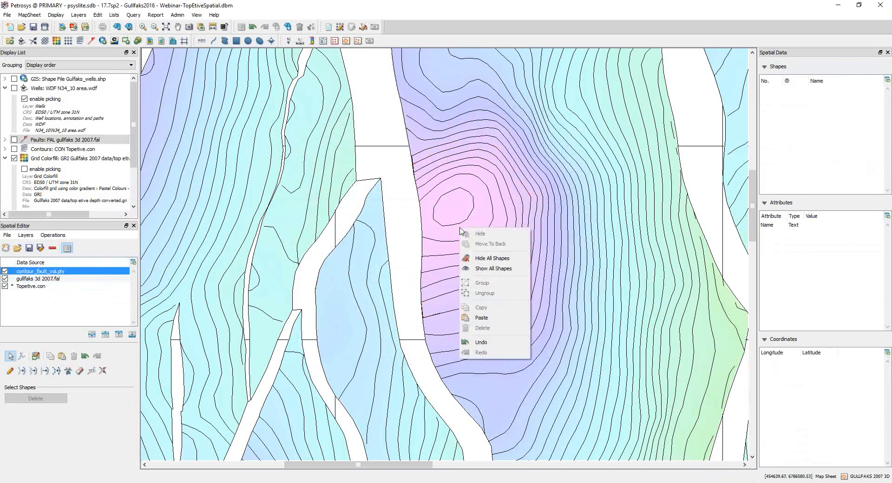
left_click(486, 319)
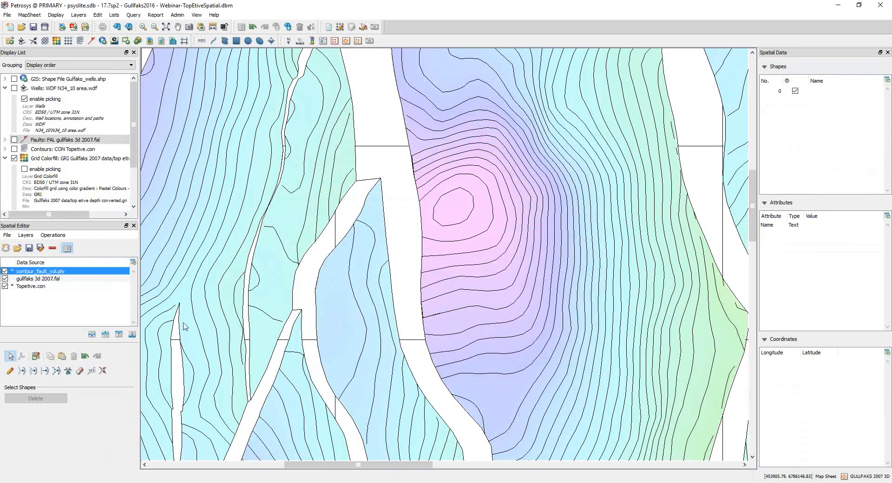
Step: Hide the Topetive.con layer, make contour_fault_vol.ply active and select the pasted contour
left_click(5, 287)
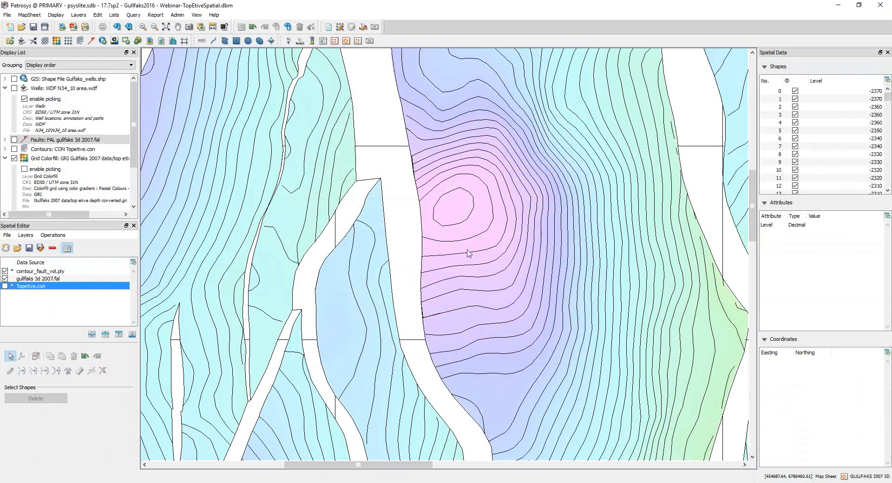
scroll(466, 250, "down", 3)
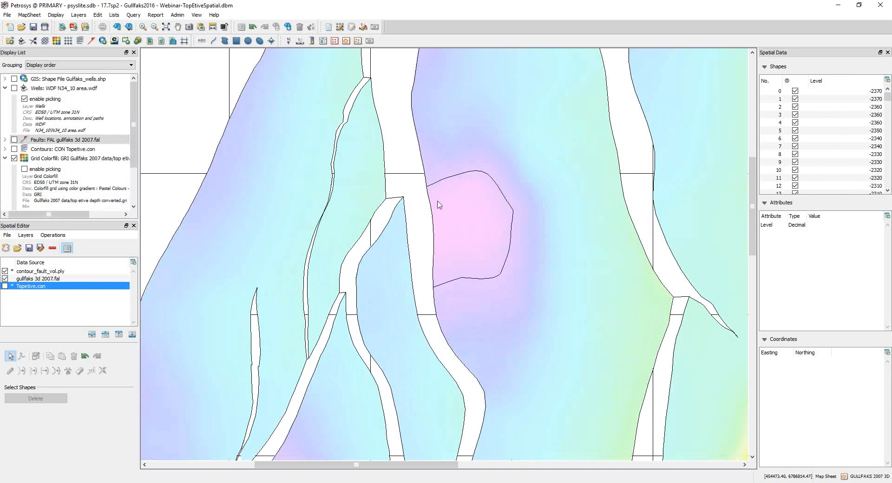
left_click(42, 271)
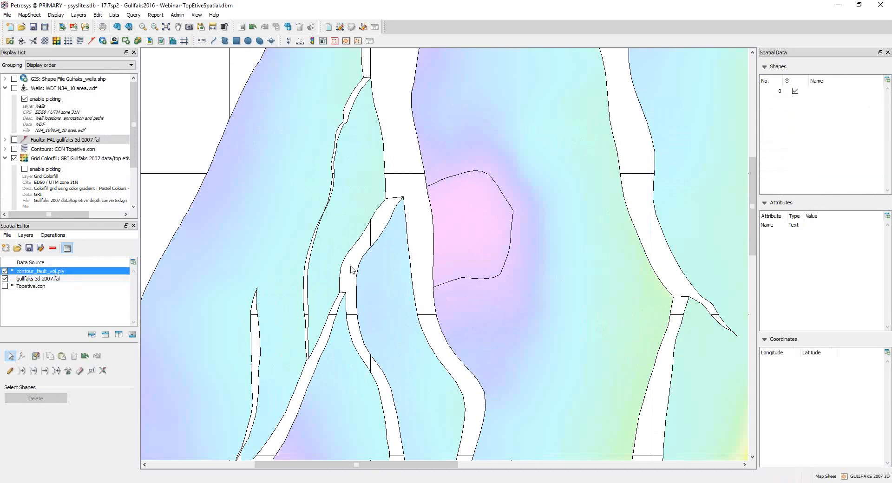
scroll(453, 222, "up", 2)
left_click(413, 159)
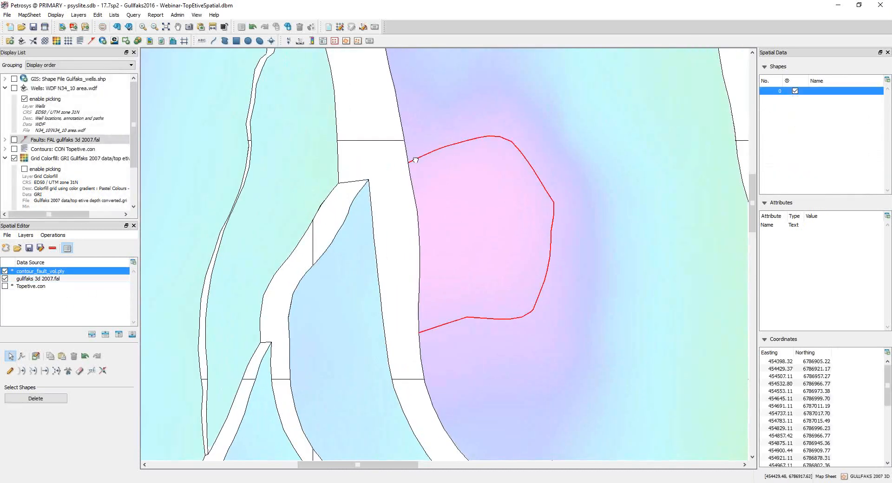
Step: Trace the fault outline between the pasted contour's two ends as a second shape, and check both shapes in contour_fault_vol.ply
left_click(10, 371)
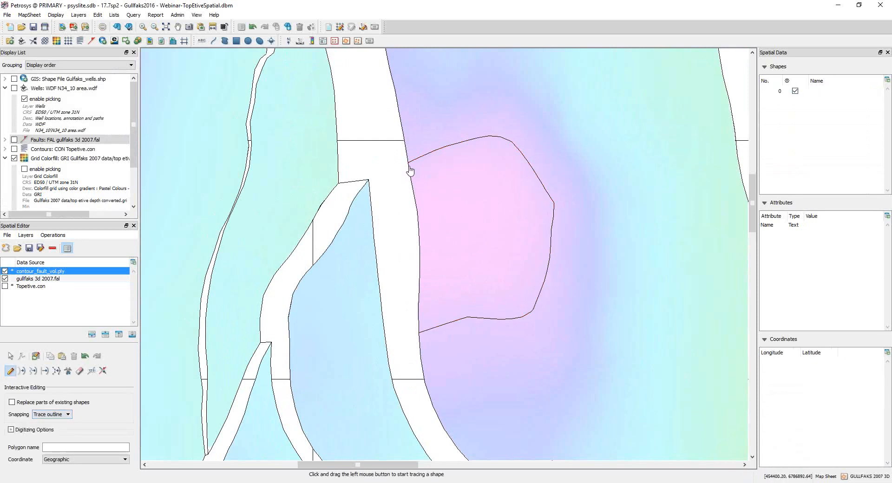
mouse_move(409, 167)
left_mouse_down()
mouse_move(421, 256)
mouse_move(417, 331)
left_mouse_up()
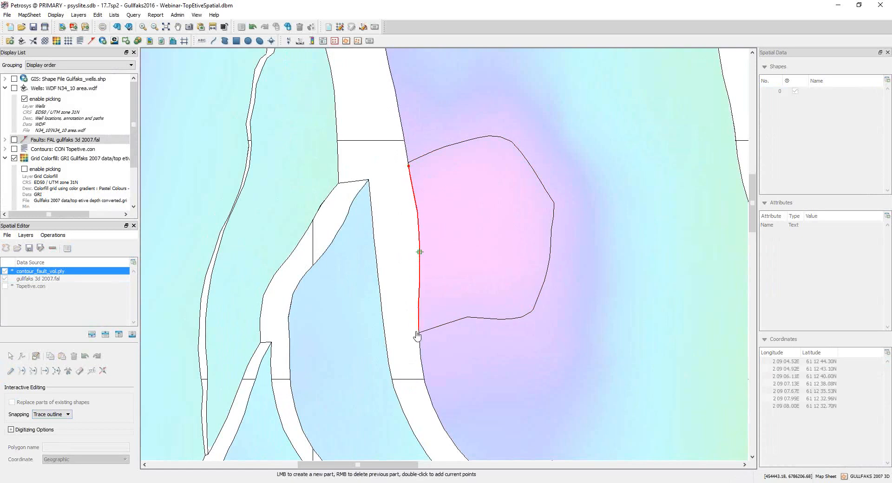
left_click(418, 331)
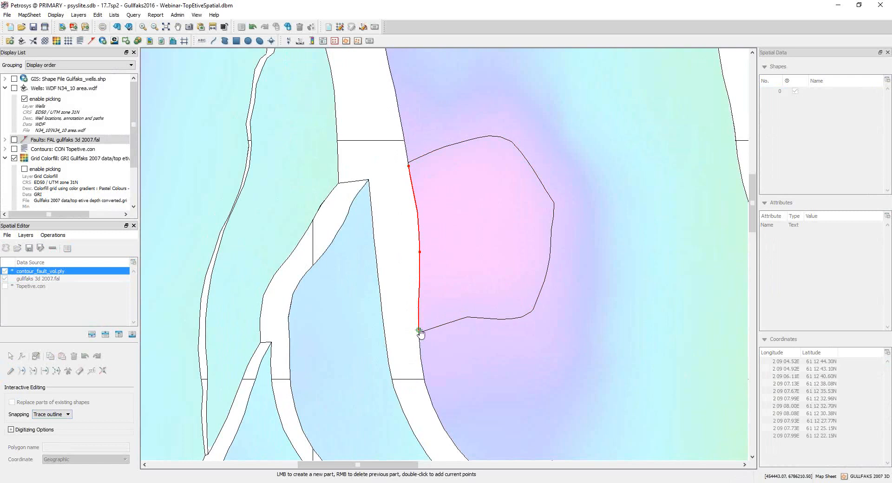
double_click(418, 331)
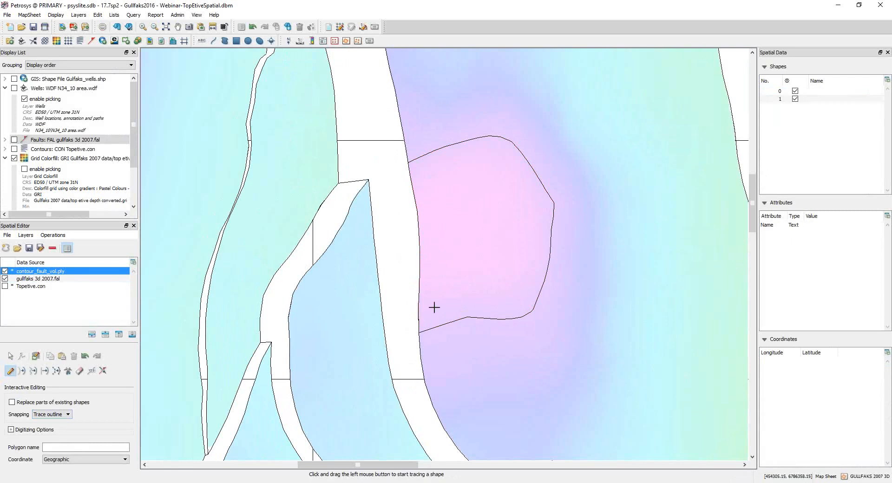
left_click(826, 91)
left_click(827, 100)
left_click(825, 91)
left_click(826, 98)
left_click(825, 93)
left_click(826, 100)
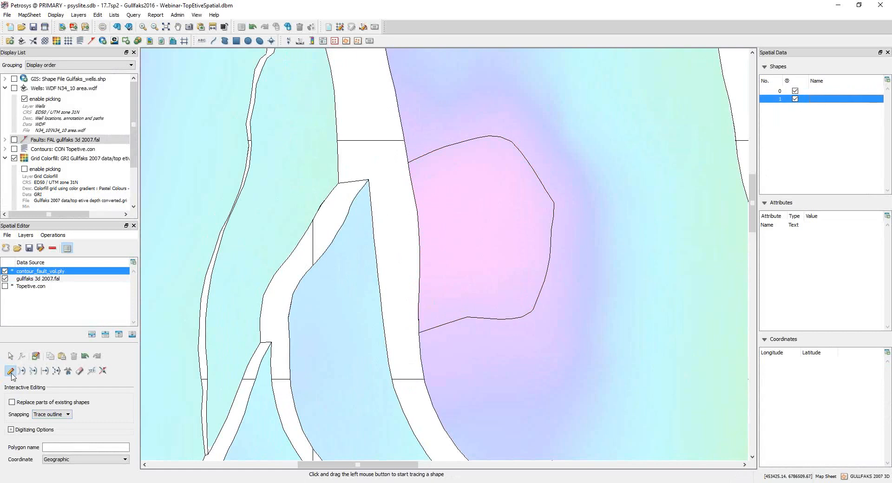
Step: Set snapping to Vertex and join the traced fault line to both ends of the contour, closing the polygon
left_click(51, 414)
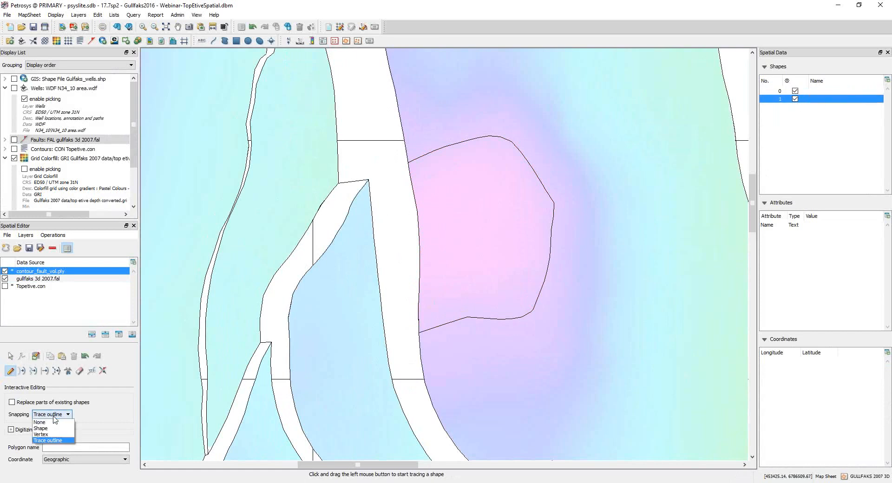
left_click(55, 435)
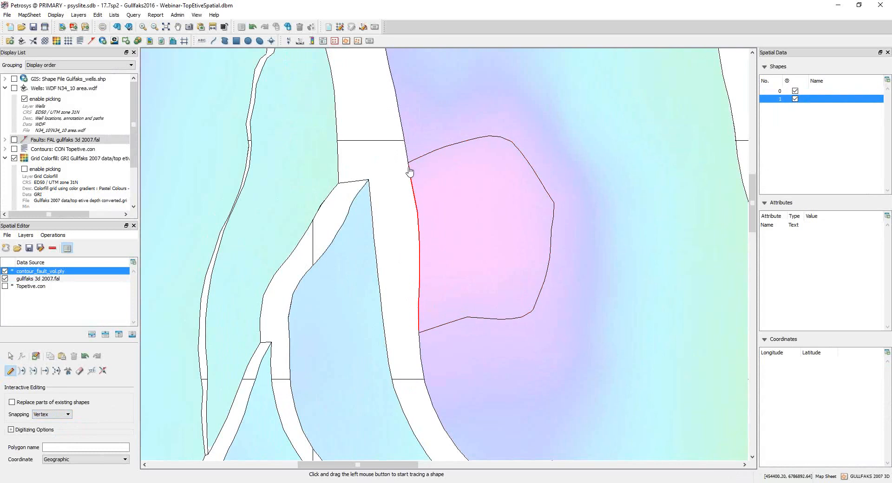
left_click_drag(410, 172, 408, 166)
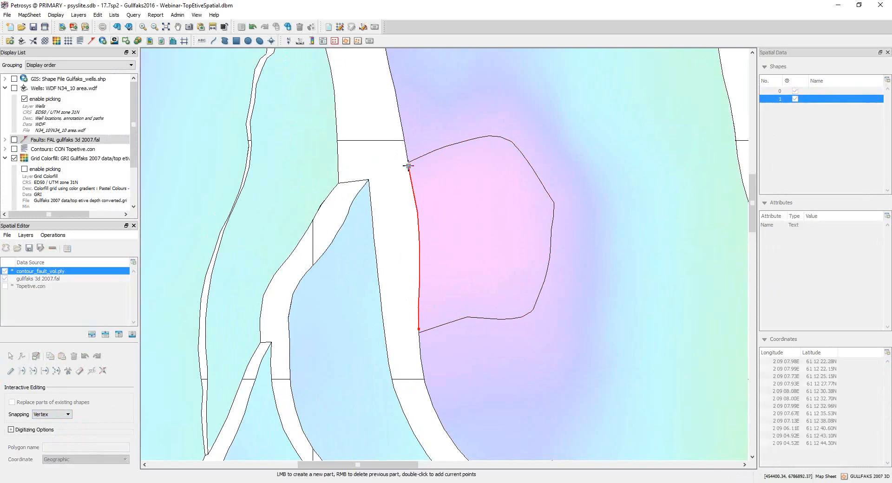
right_click(409, 166)
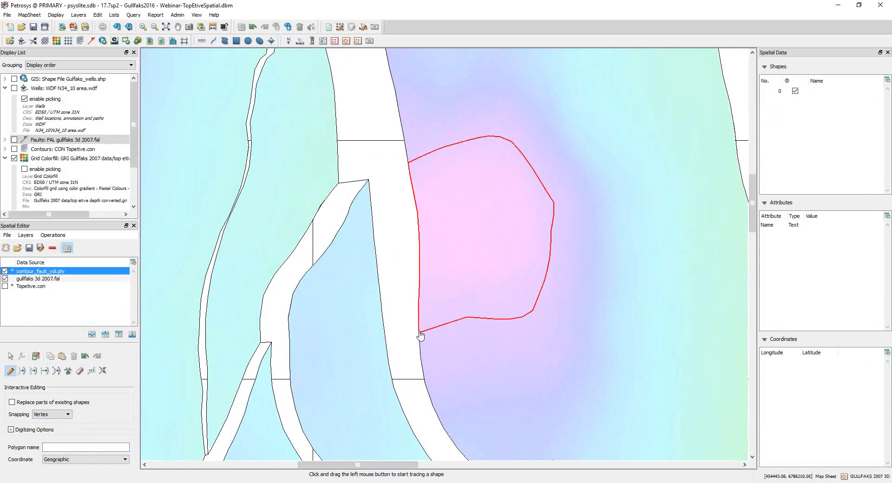
double_click(419, 334)
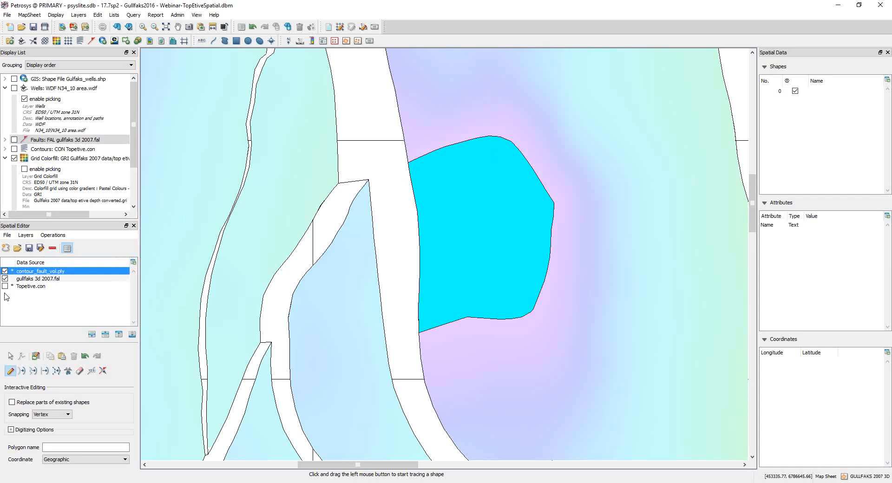
Step: Save contour_fault_vol.ply and remove it from the Spatial Editor, keeping the editor open
left_click(31, 250)
left_click(134, 225)
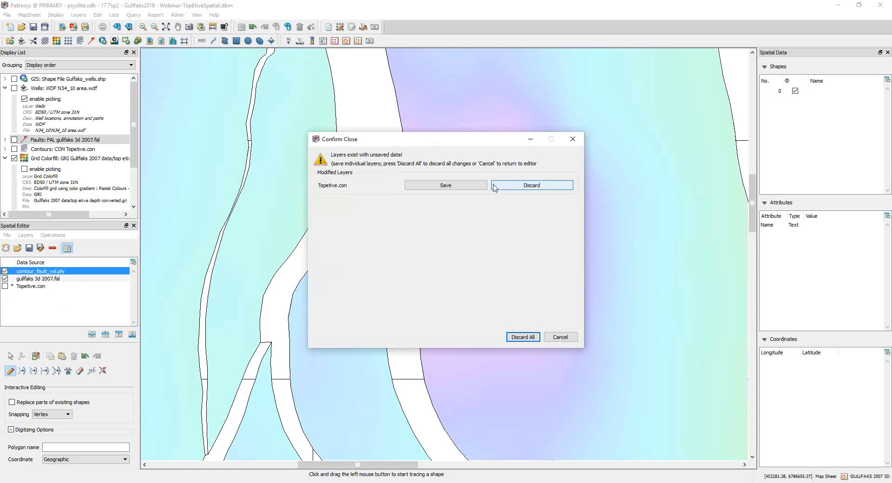
left_click(560, 338)
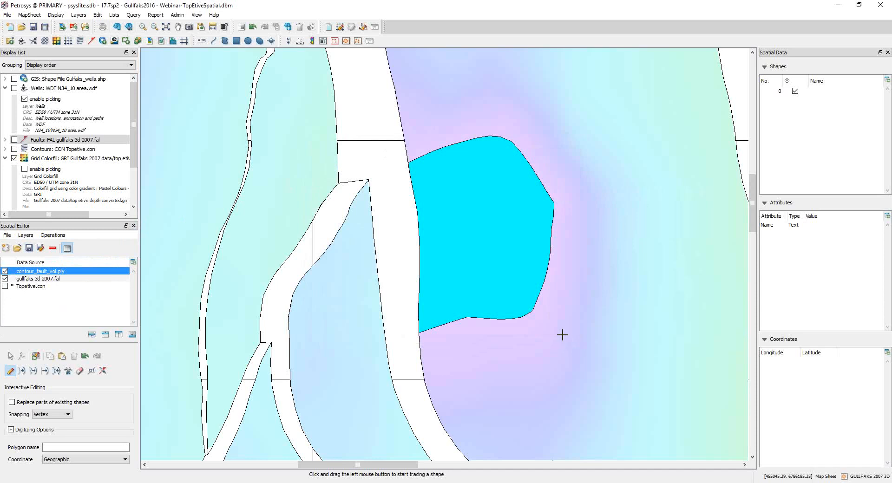
left_click(171, 28)
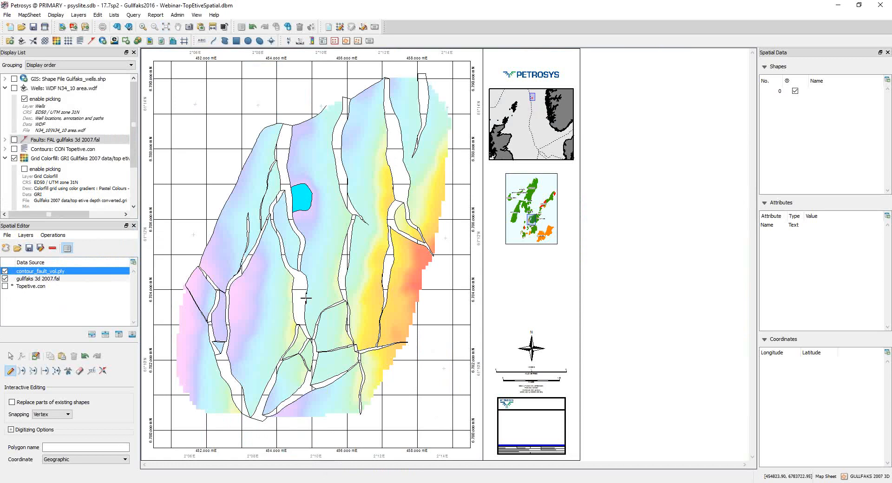
left_click(52, 248)
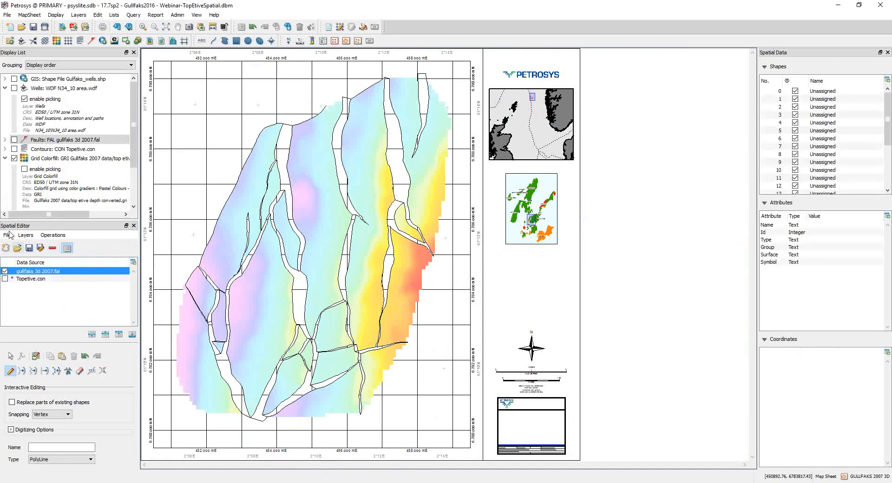
Step: Display the Topetive.con contours on the map and load Gulfaks_wells.shp into the Spatial Editor
left_click(15, 148)
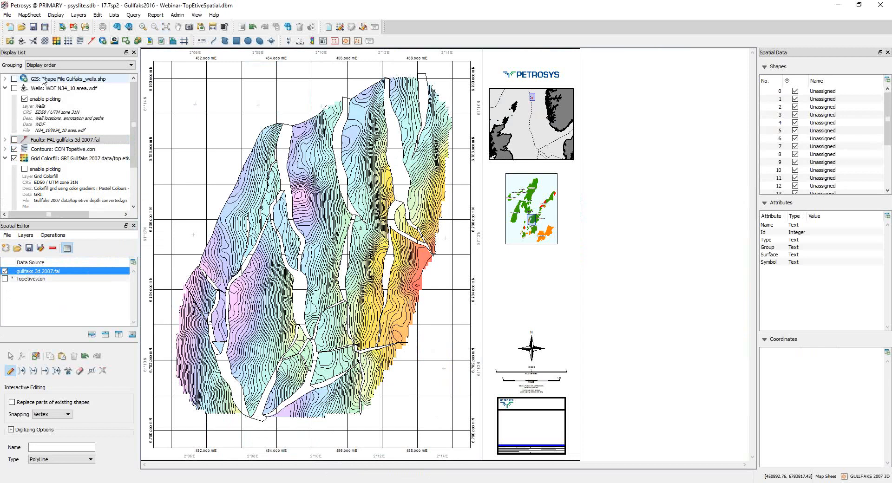
mouse_move(48, 81)
left_click_drag(48, 82, 55, 270)
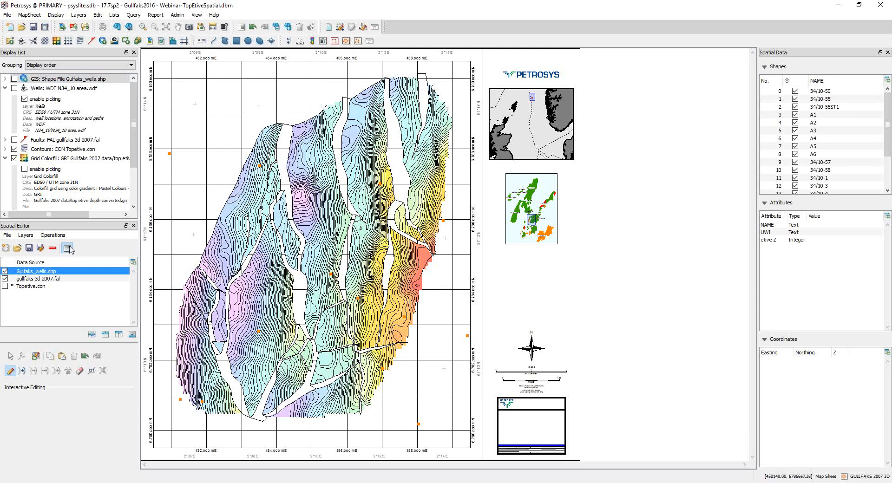
Step: Open Back Interpolate for Gulfaks_wells.shp and review the source types, keeping Petrosys Grid File
left_click(52, 235)
left_click(79, 255)
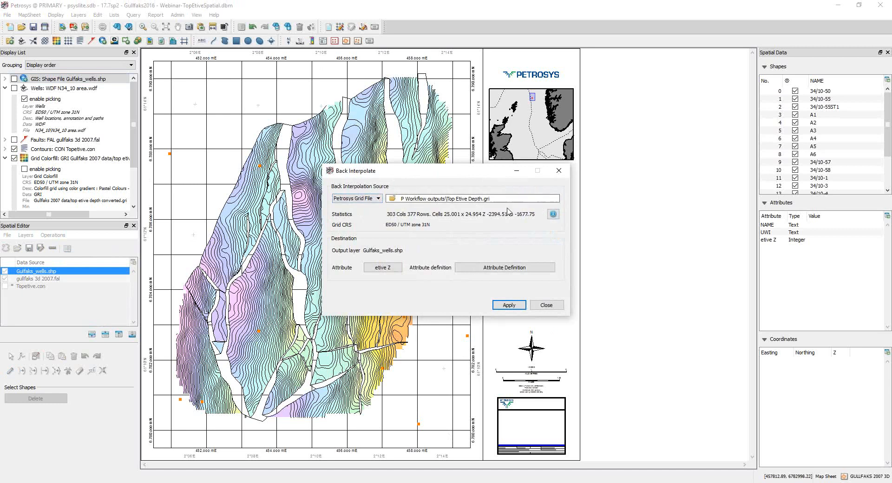
left_click(379, 199)
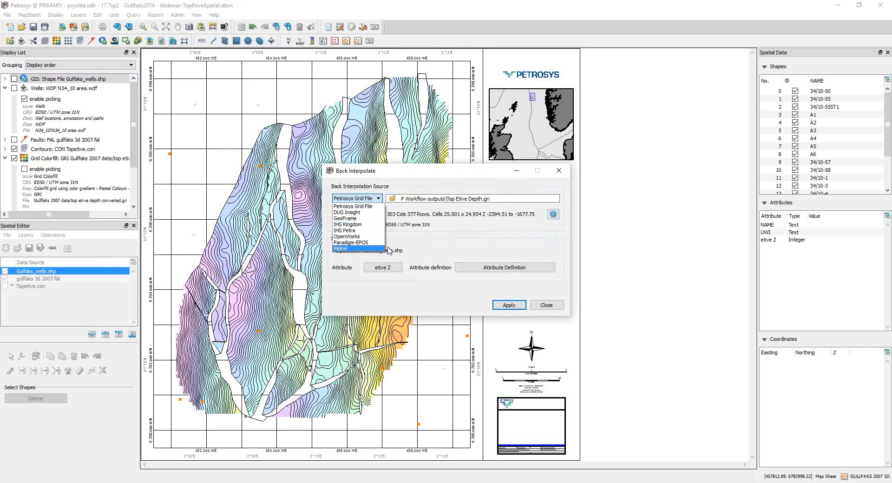
left_click(531, 239)
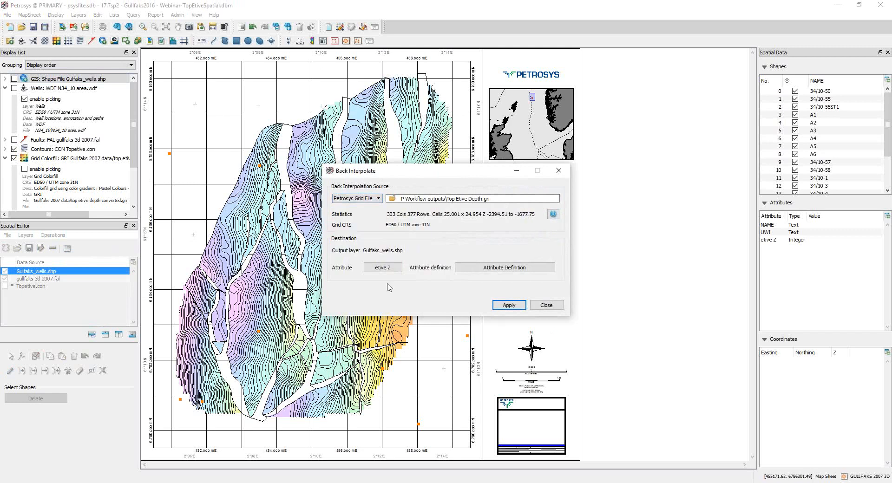
Step: Choose etive Z as the destination attribute for the back interpolation
left_click(394, 268)
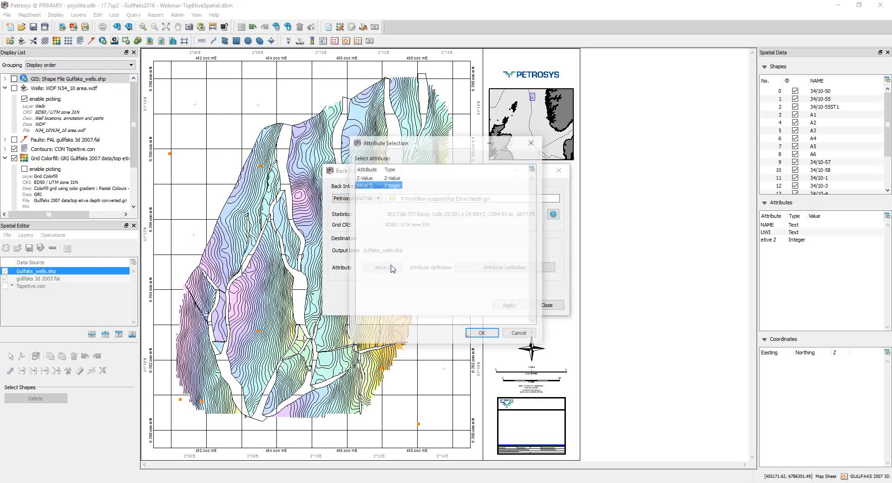
left_click(376, 178)
left_click(370, 186)
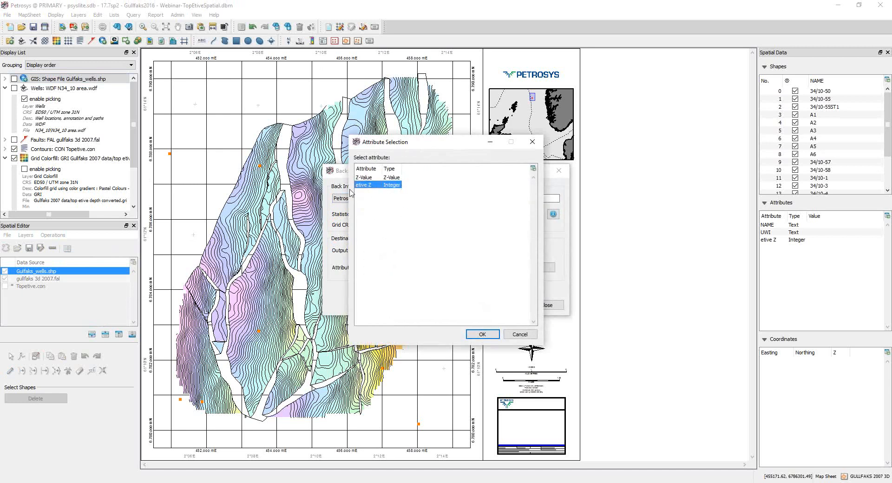
left_click(482, 334)
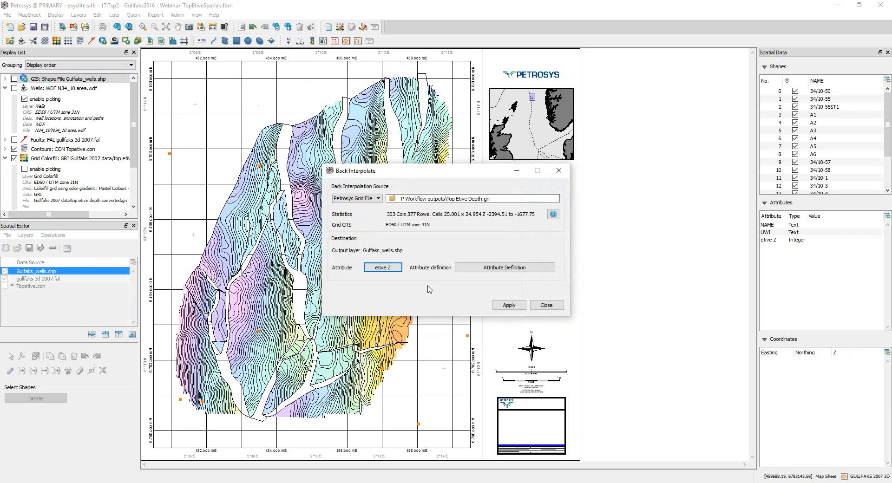
Step: Open the attribute definitions of the wells layer, add a trial Integer attribute and remove it again
left_click(510, 263)
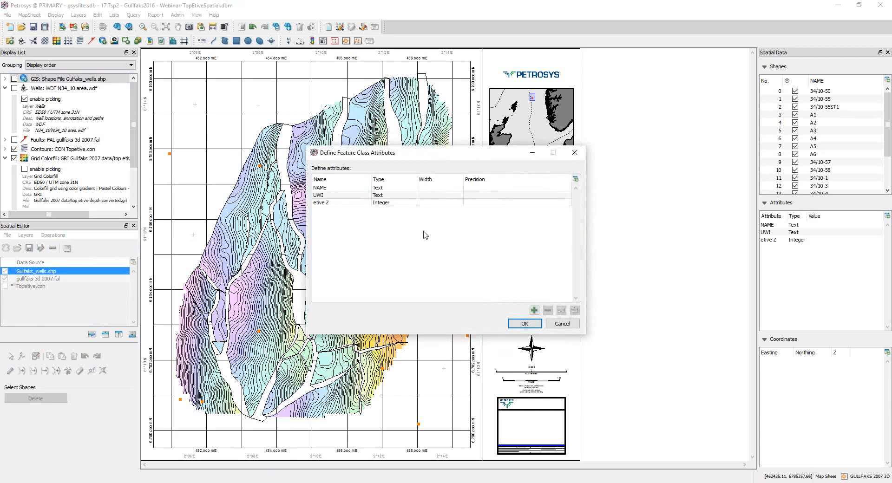
left_click(534, 311)
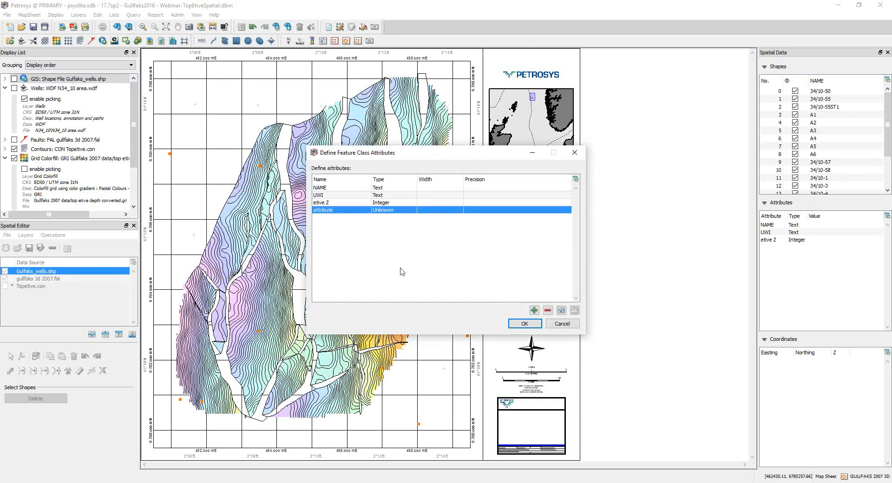
double_click(328, 211)
left_click(401, 211)
left_click(401, 212)
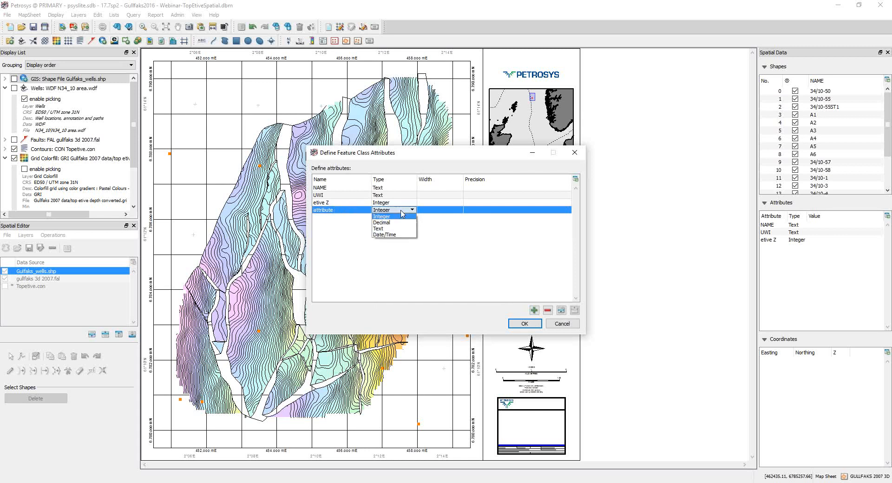
left_click(401, 212)
left_click(548, 311)
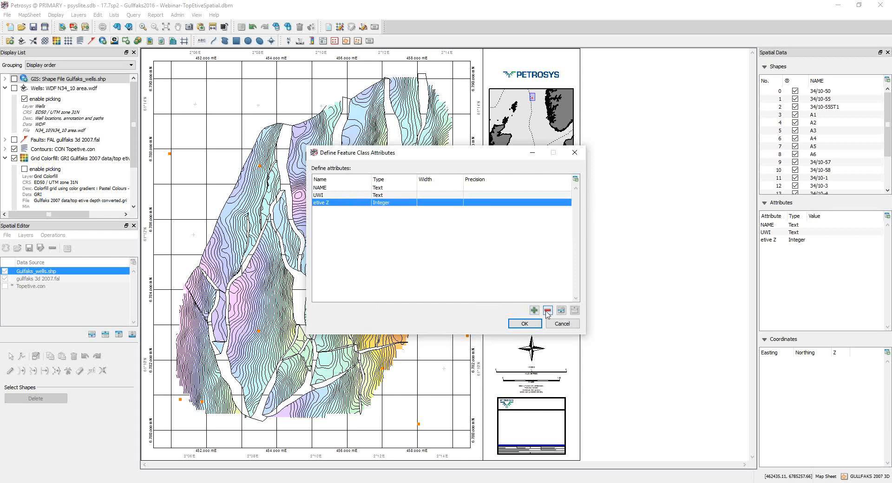
Step: Accept the attribute definitions and back-interpolate Top Etive Depth.gri into the etive Z attribute of Gulfaks_wells.shp
left_click(524, 323)
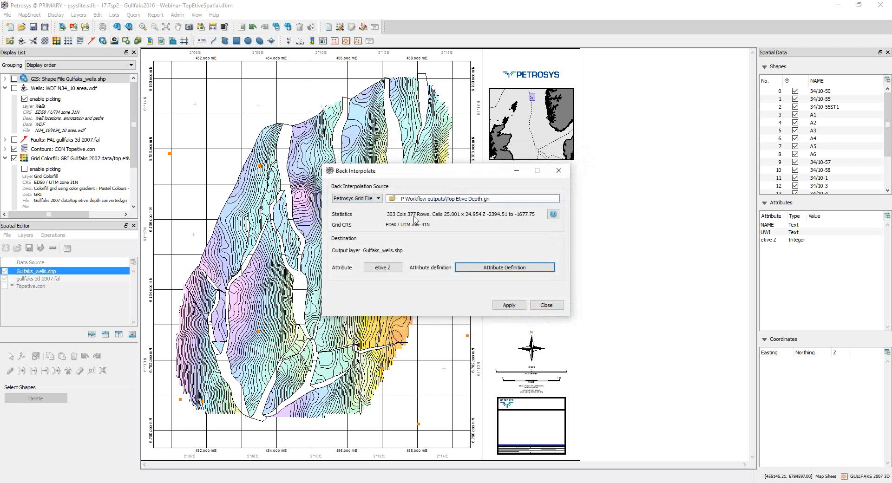
left_click(509, 305)
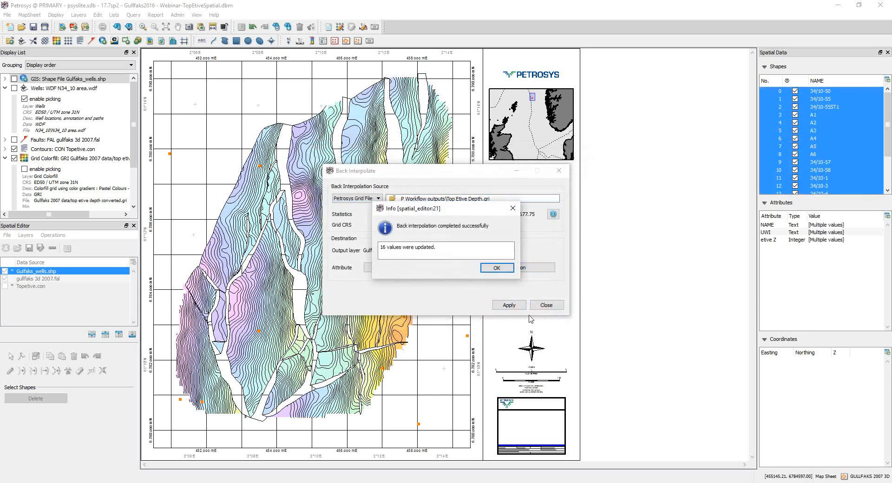
left_click(497, 268)
left_click(546, 305)
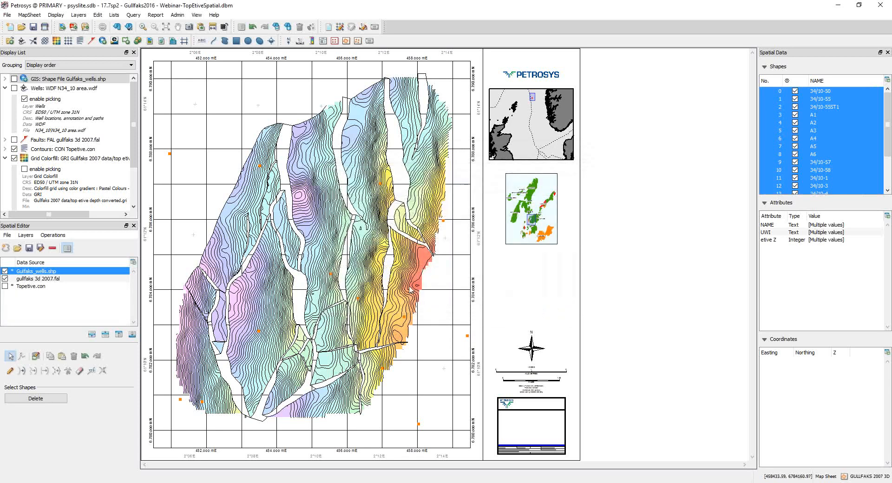
Step: Select wells 34/10-57, 34/10-5, 34/10-4, A6, 34/10-50 and 34/10-58 individually on the map and examine their etive Z values
left_click(356, 296)
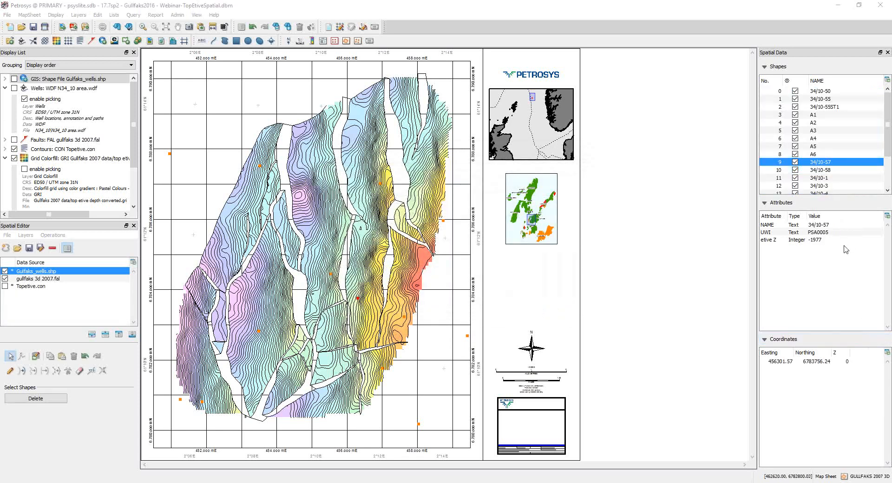
left_click(817, 241)
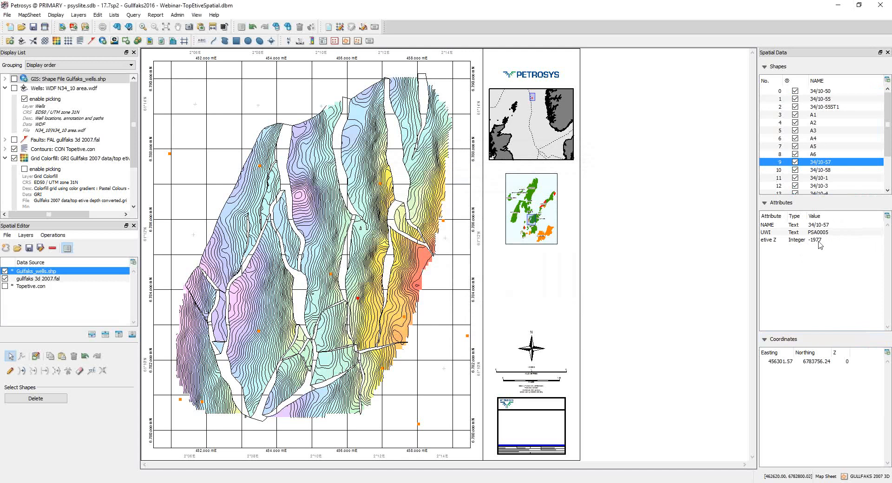
left_click(330, 272)
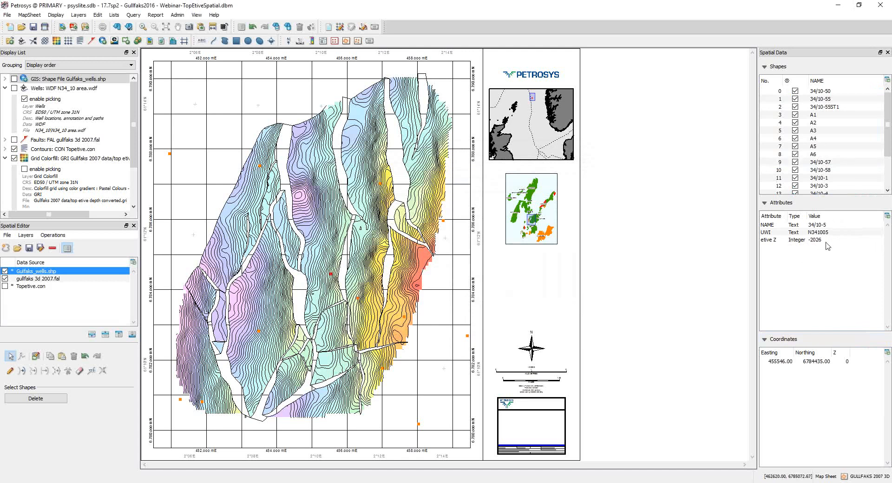
left_click(443, 220)
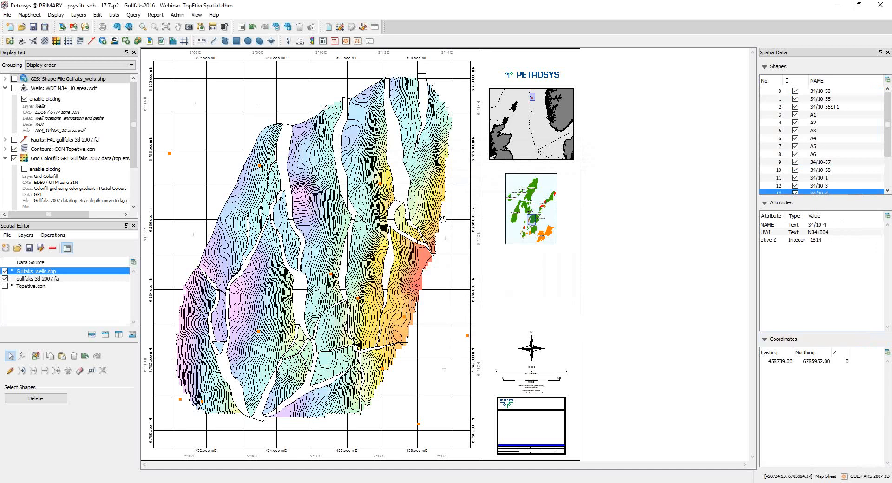
left_click(180, 400)
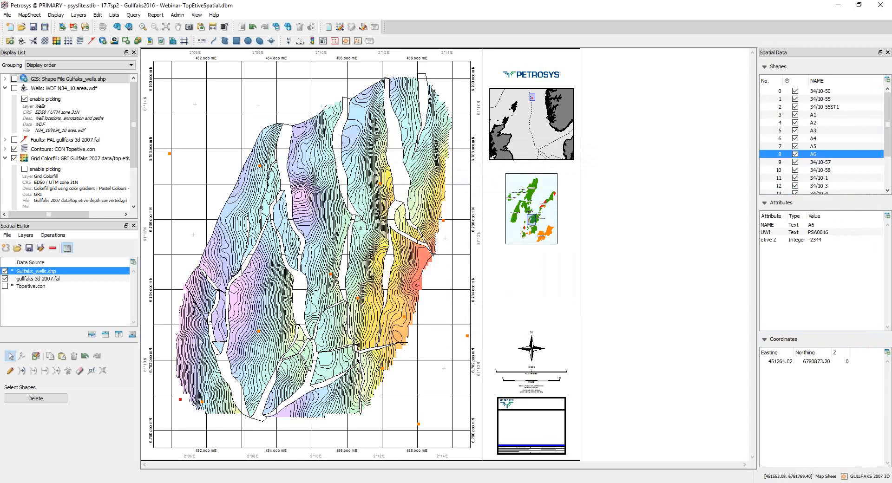
left_click(170, 153)
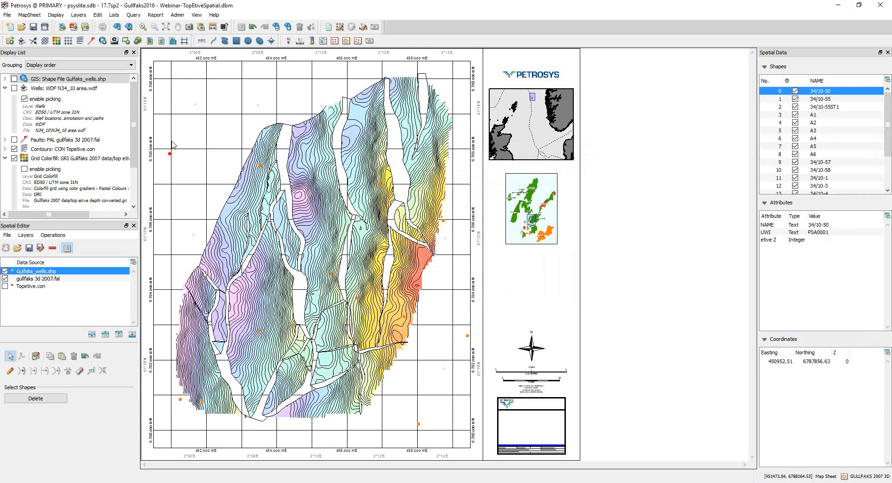
left_click(417, 422)
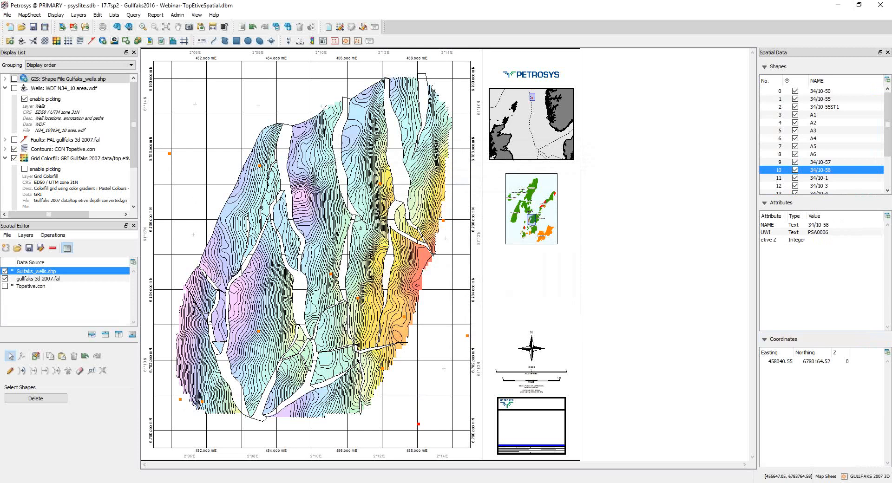
Step: Set the Buffer Shapes distance to 400 for the wells, turn off uniting overlapping shapes and review the output layer types without generating buffers
left_click(53, 235)
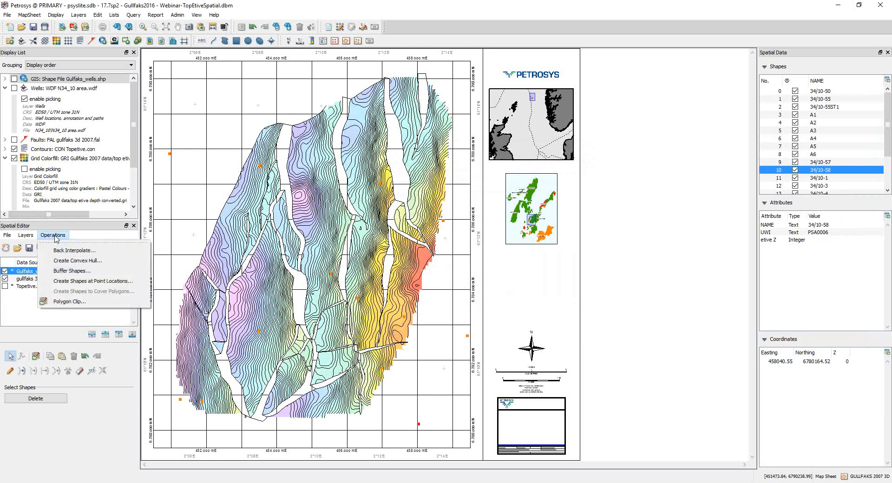
left_click(74, 271)
left_click(499, 153)
type("400")
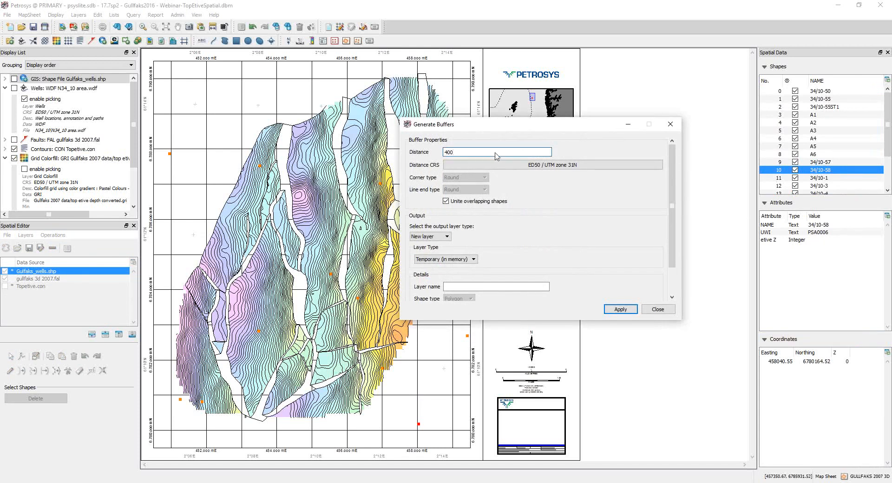
left_click(445, 203)
left_click_drag(611, 320, 622, 394)
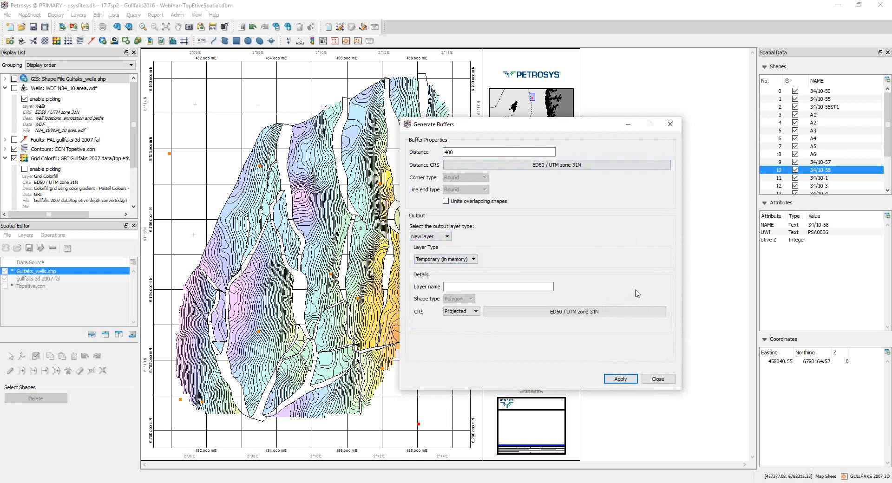
left_click(474, 260)
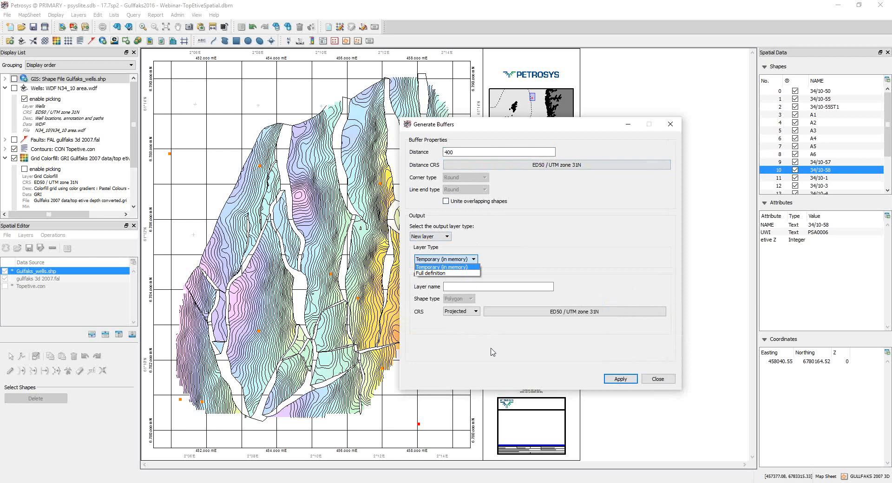
left_click(659, 380)
left_click(658, 379)
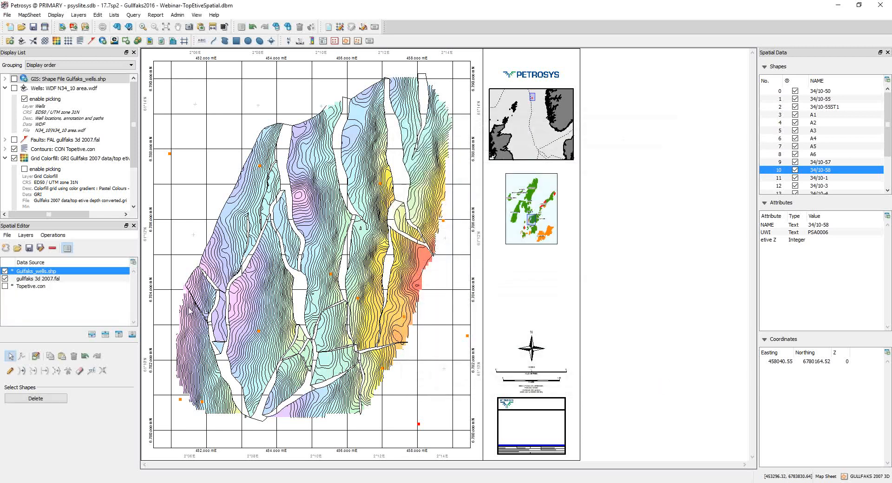
Step: Generate a buffer with a distance of 400 around the selected well 34/10-58 in a new temporary layer
left_click(53, 235)
left_click(69, 271)
left_click(616, 379)
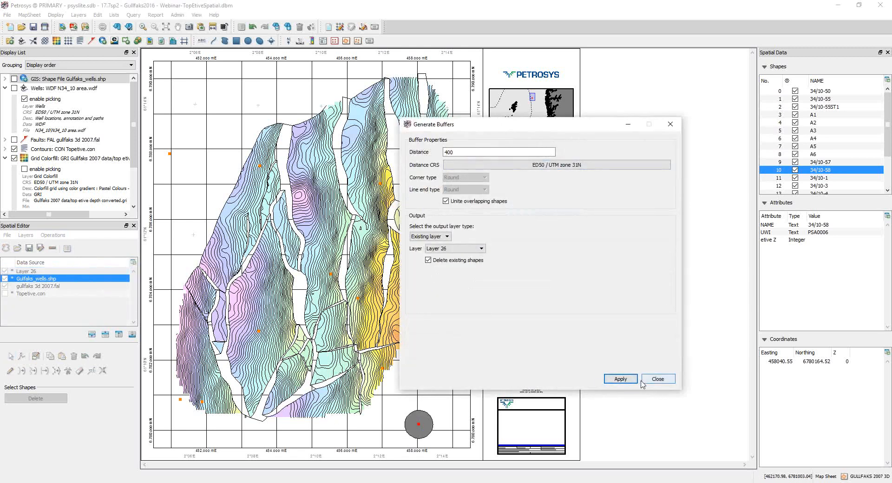
Step: Clear the well selection and generate buffers of 400 around all wells in Layer 26, deleting its existing shapes
left_click(722, 266)
left_click(628, 382)
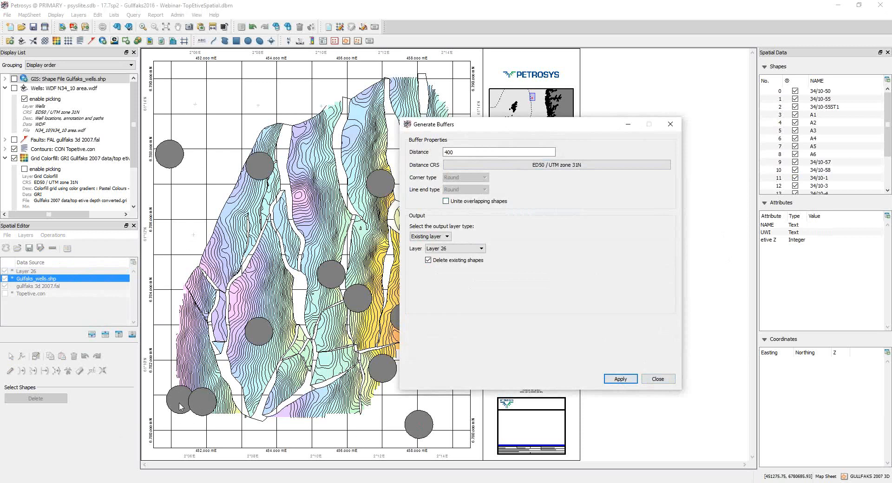
left_click(447, 202)
left_click(657, 379)
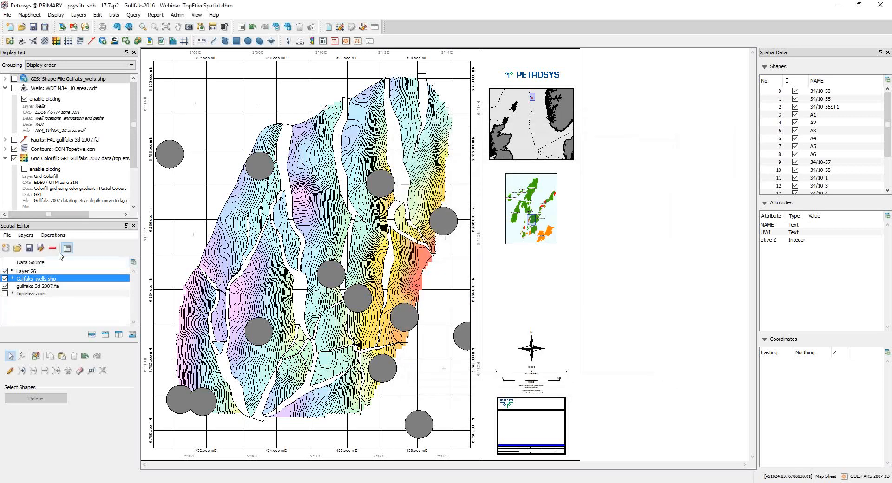
left_click(42, 271)
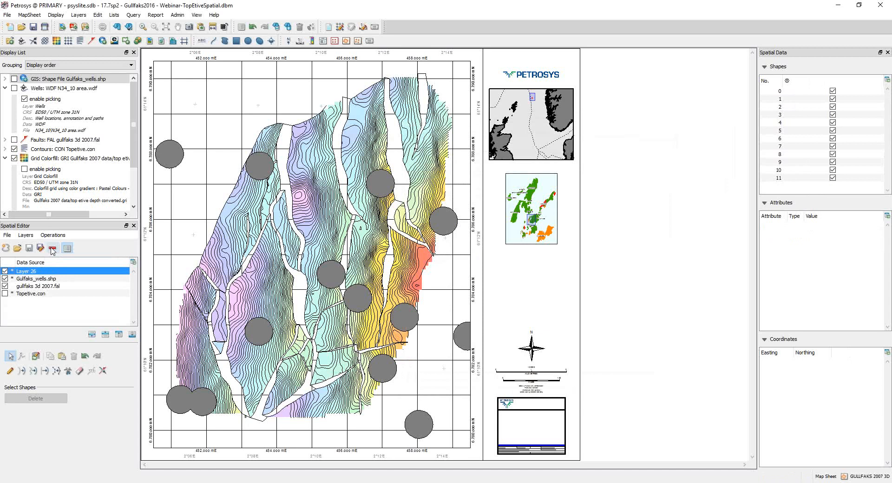
left_click(52, 249)
left_click(556, 268)
left_click(53, 235)
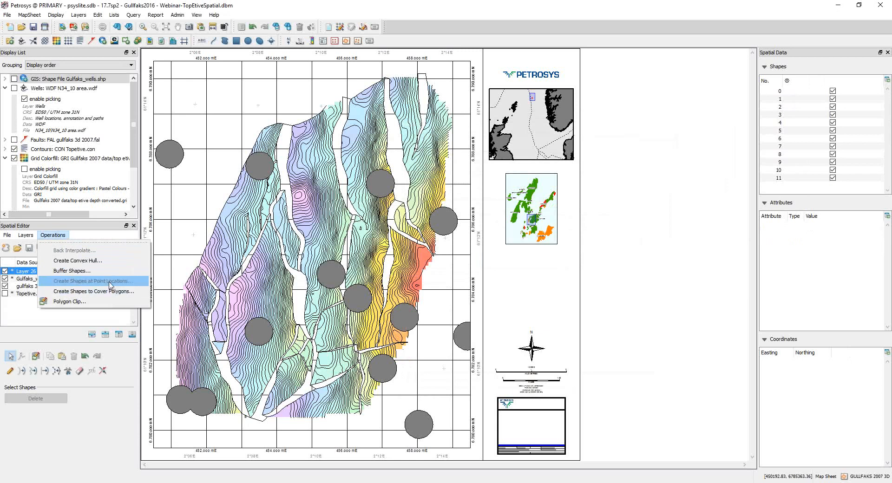
left_click(111, 431)
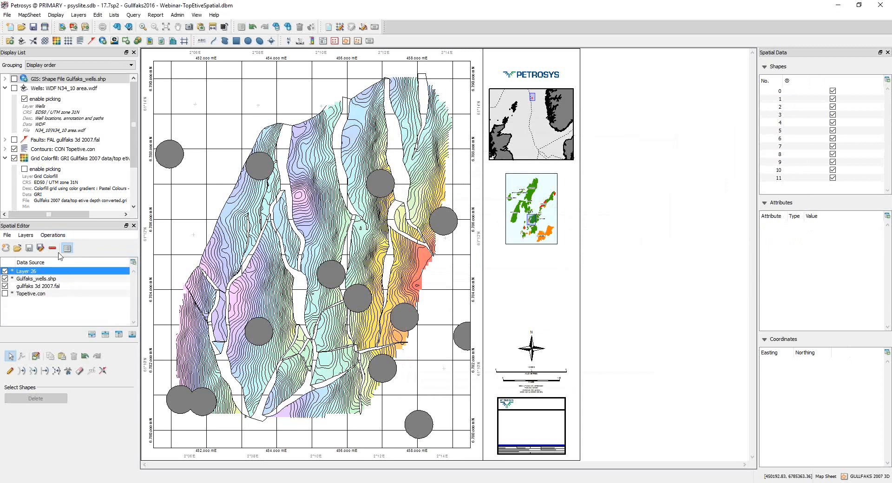
left_click(54, 236)
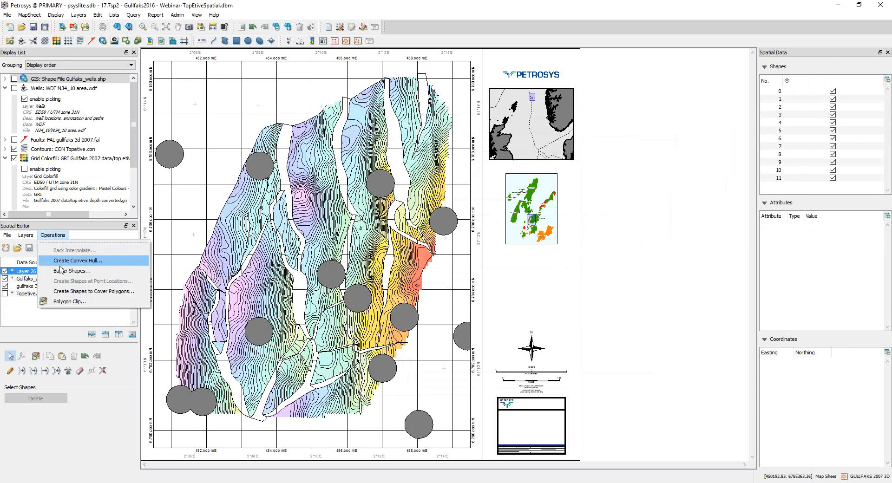
right_click(243, 286)
left_click(61, 237)
left_click(84, 257)
left_click(61, 235)
left_click(75, 269)
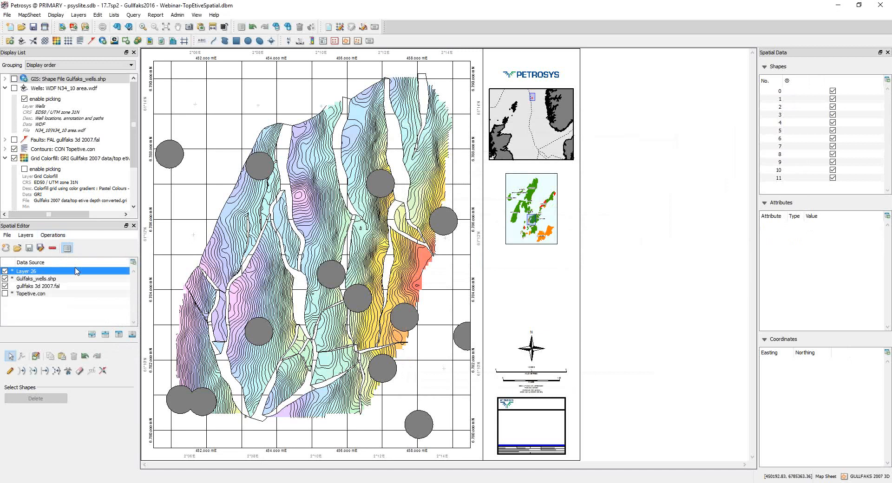
left_click(671, 383)
left_click(63, 238)
left_click(18, 275)
Step: Open Create Shapes at Point Locations for the Gulfaks_wells.shp layer
left_click(31, 279)
left_click(53, 235)
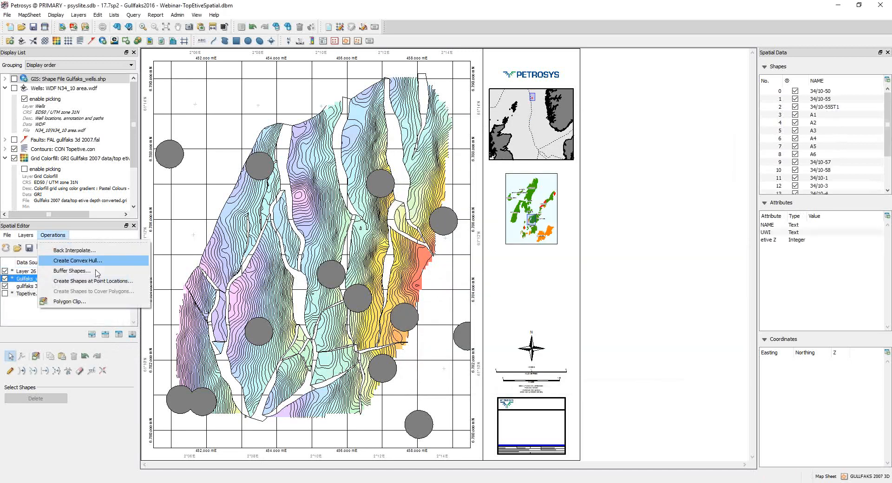
left_click(100, 283)
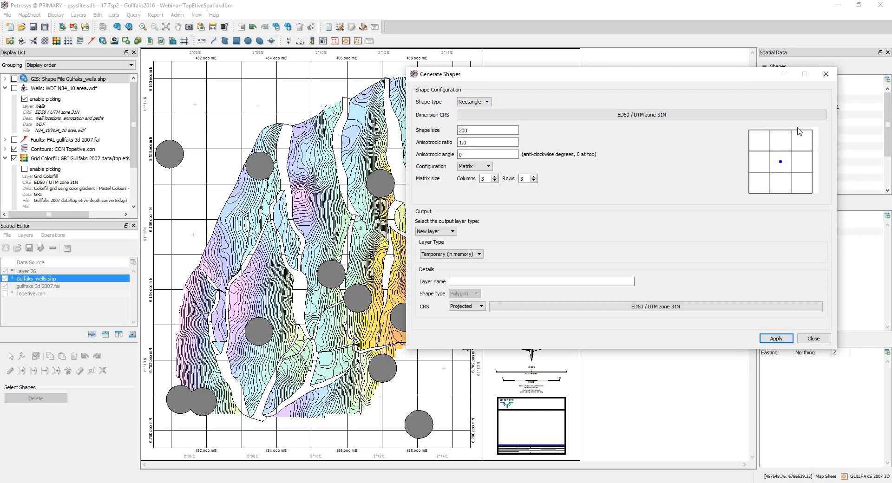
Step: Try the Ellipse shape type and return to Rectangle with the Matrix configuration
left_click(488, 102)
left_click(482, 116)
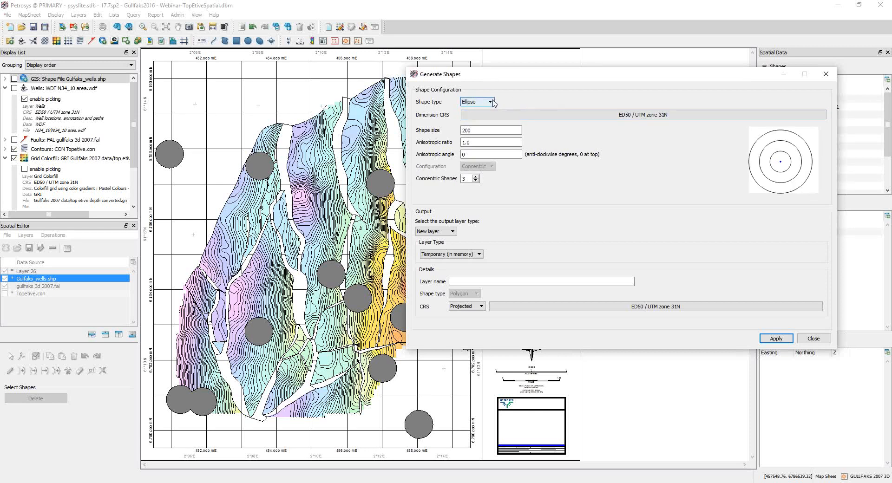
left_click(493, 102)
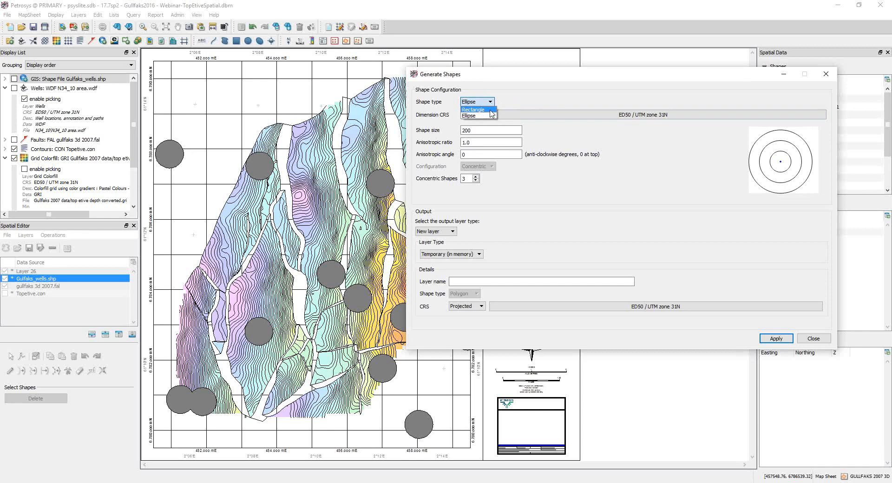
left_click(490, 110)
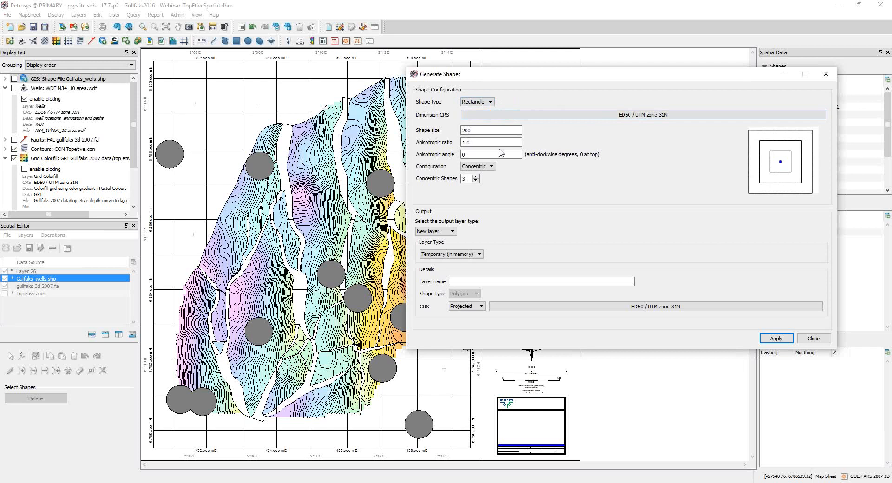
left_click(491, 167)
left_click(490, 180)
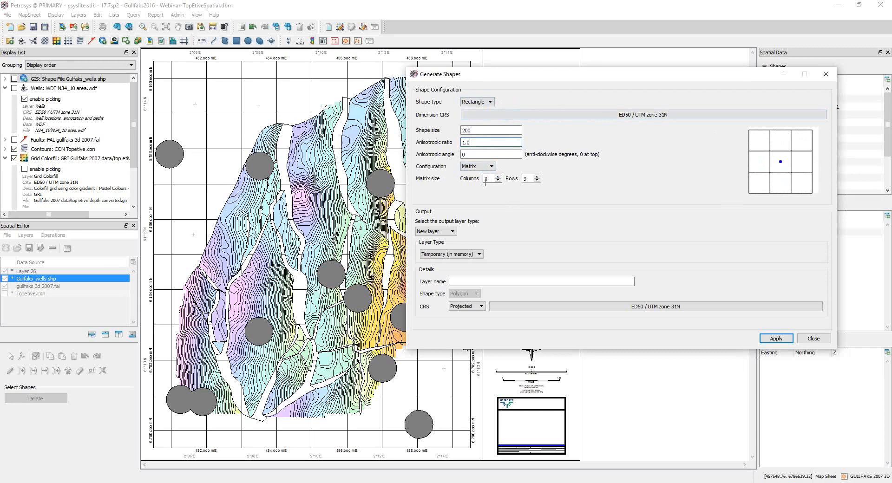
Step: Set the rectangle matrix's anisotropic angle to 45 degrees and try an anisotropic ratio of 2.0
double_click(463, 154)
type("45")
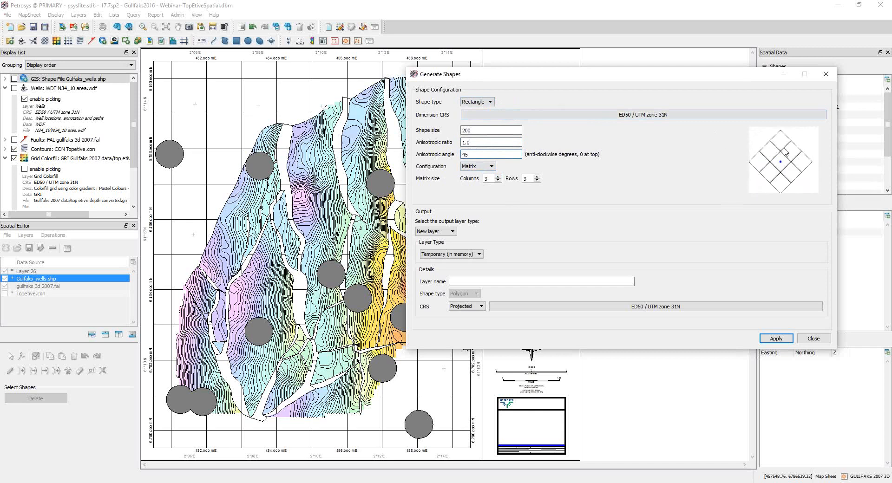
left_click(466, 142)
key("BackSpace")
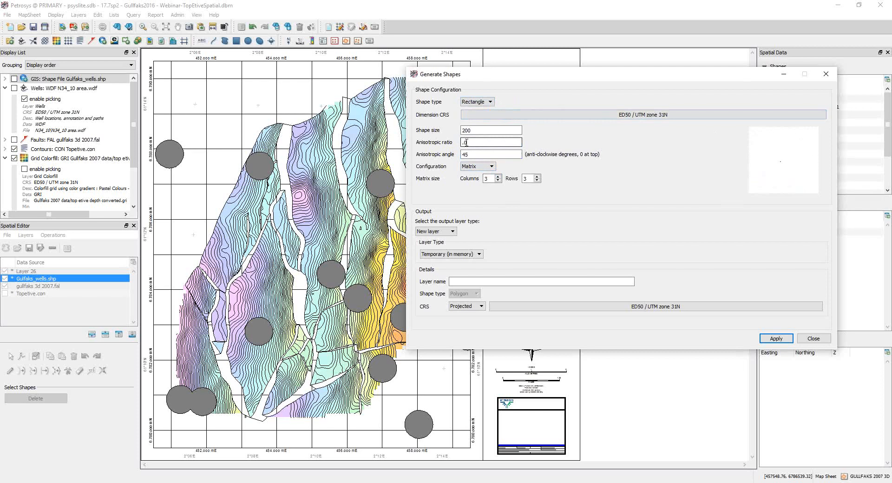
type("2")
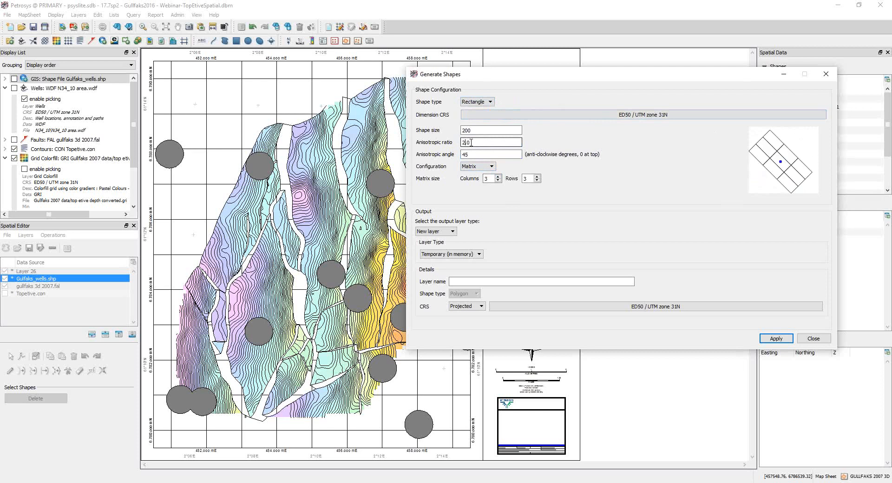
Step: Try anisotropic ratios of 4.0 and 7.0, restore the ratio to 1.0, and close the shape generation without applying it
key("BackSpace")
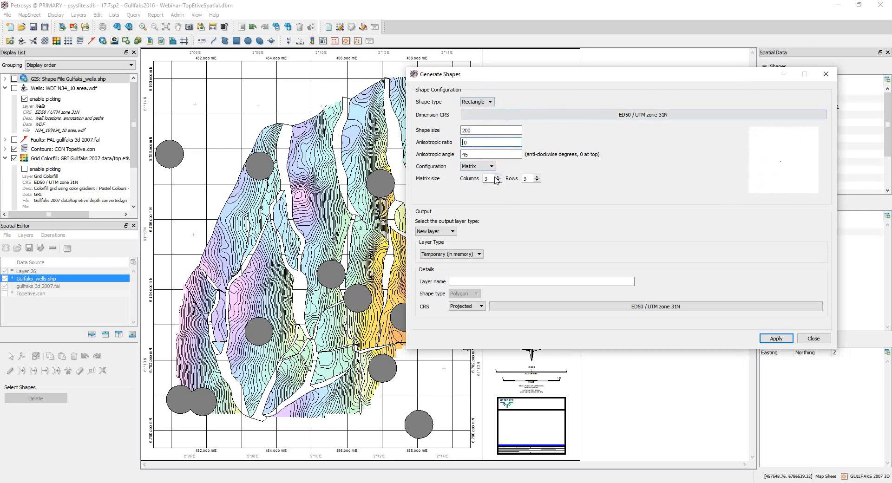
type("4")
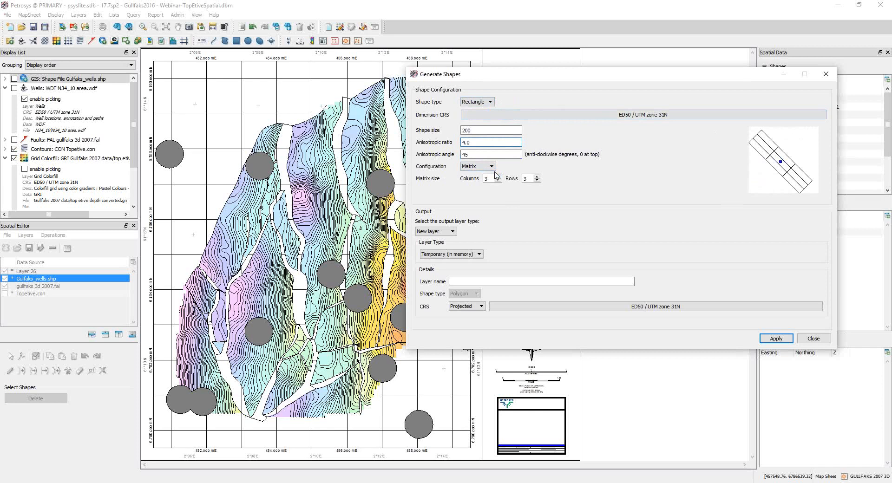
key("BackSpace")
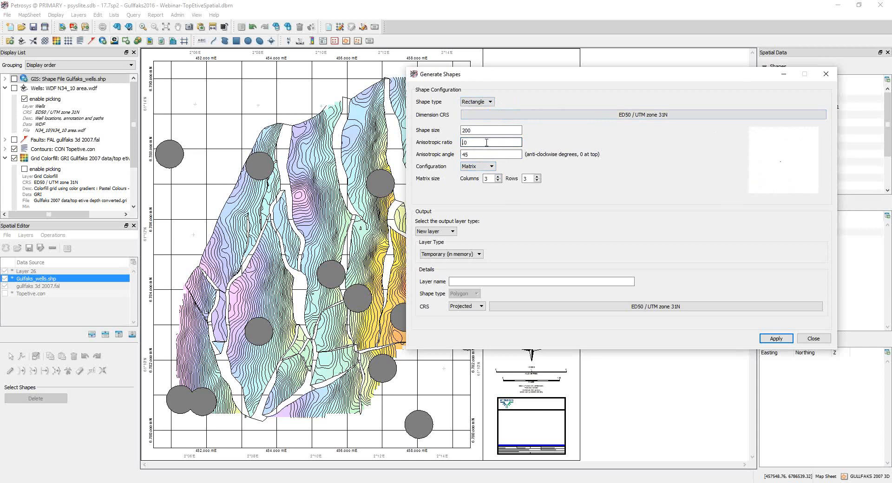
type("7")
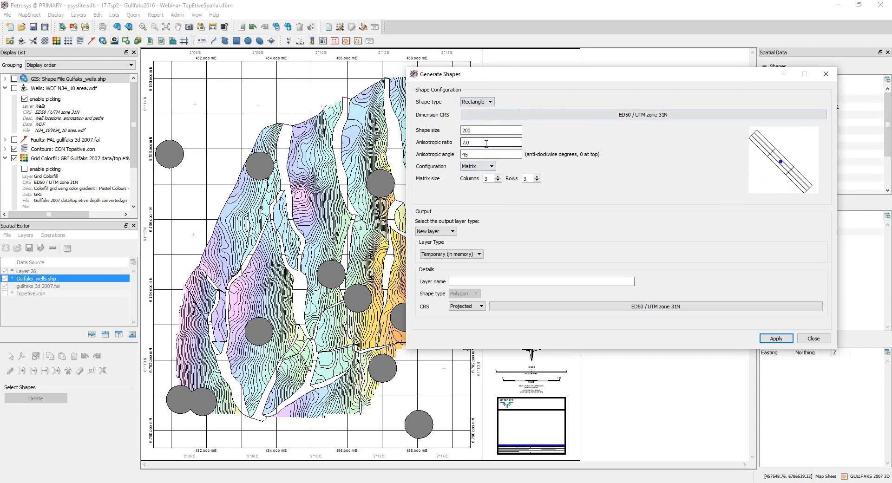
key("BackSpace")
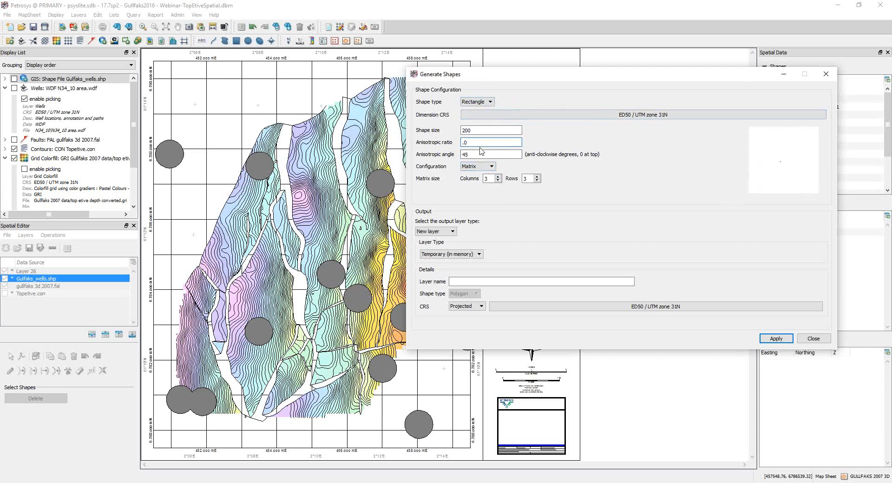
key("Delete")
type("1.")
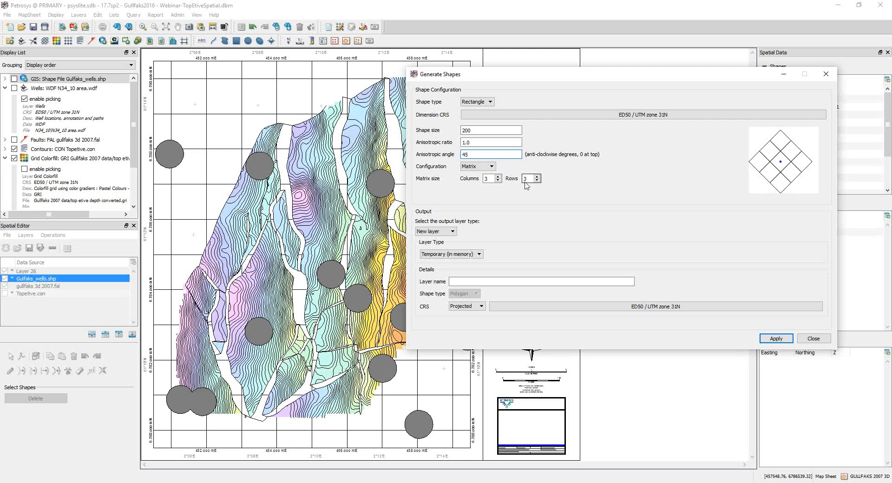
left_click(812, 339)
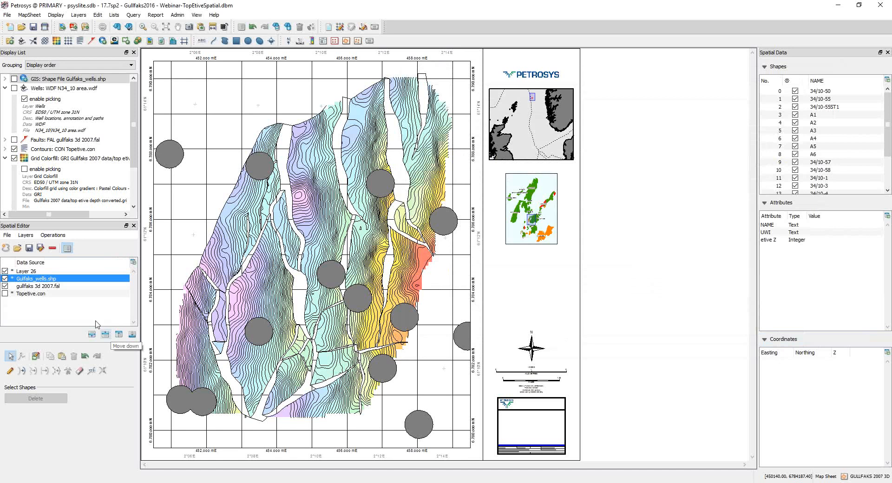
Step: Remove Layer 26 and Gulfaks_wells.shp from the Spatial Editor, discarding their unsaved changes
left_click(42, 271)
left_click(53, 247)
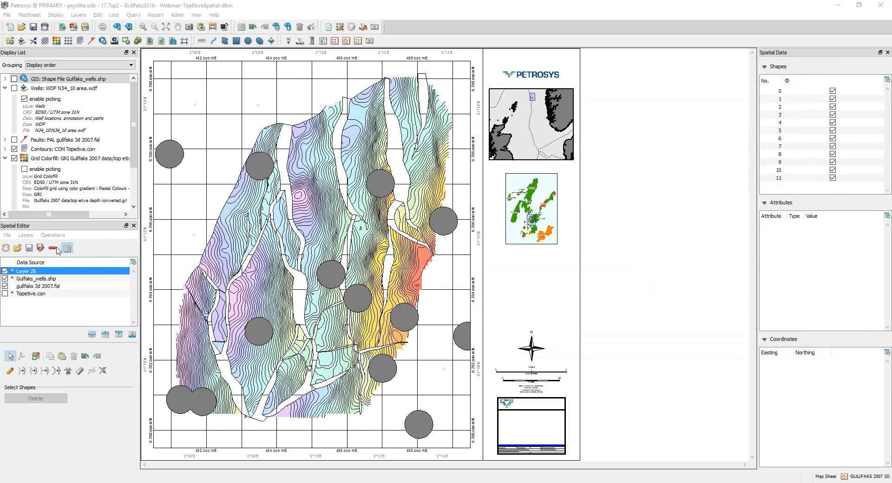
left_click(603, 271)
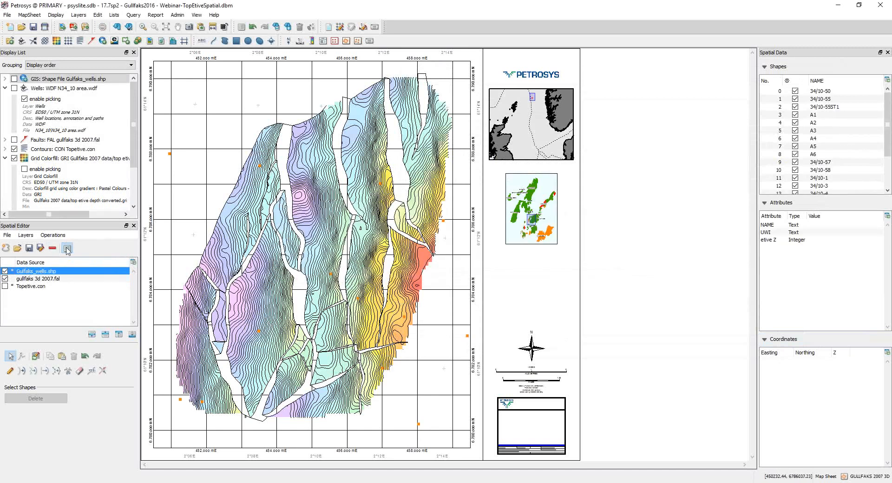
left_click(52, 248)
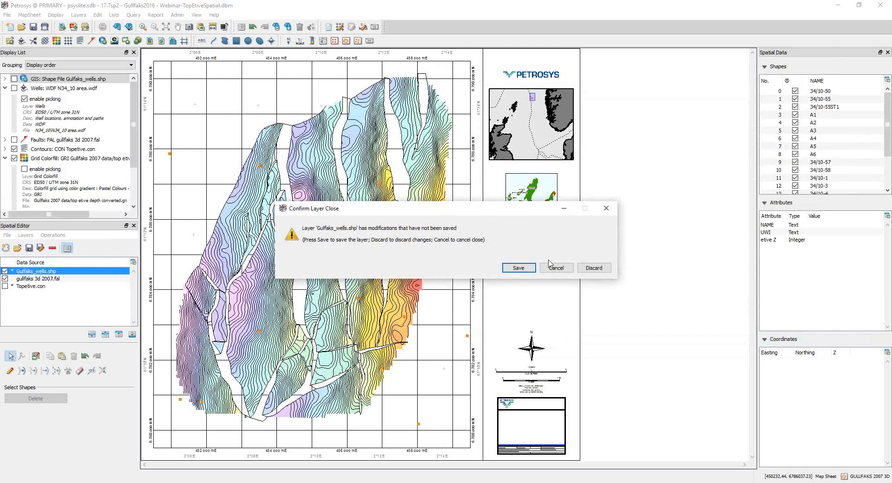
left_click(594, 268)
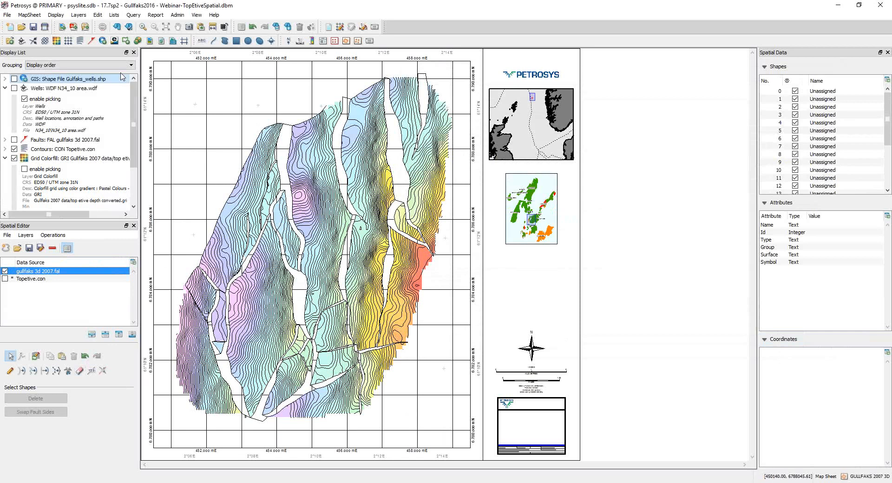
Step: Display vertices, vertex flags and fault symbols for the gullfaks 3d 2007.fal layer, keeping the symbol size at 2.5 mm and increment at 25
left_click(144, 27)
left_click_drag(163, 247, 228, 369)
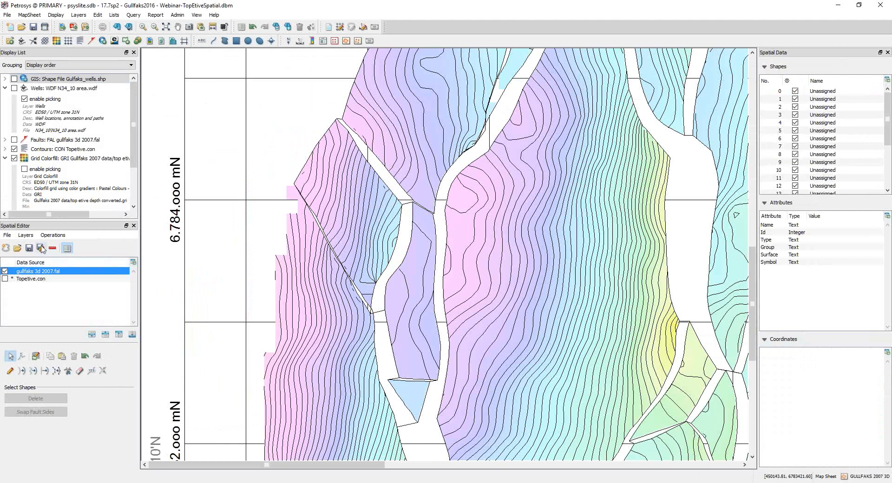
left_click(26, 236)
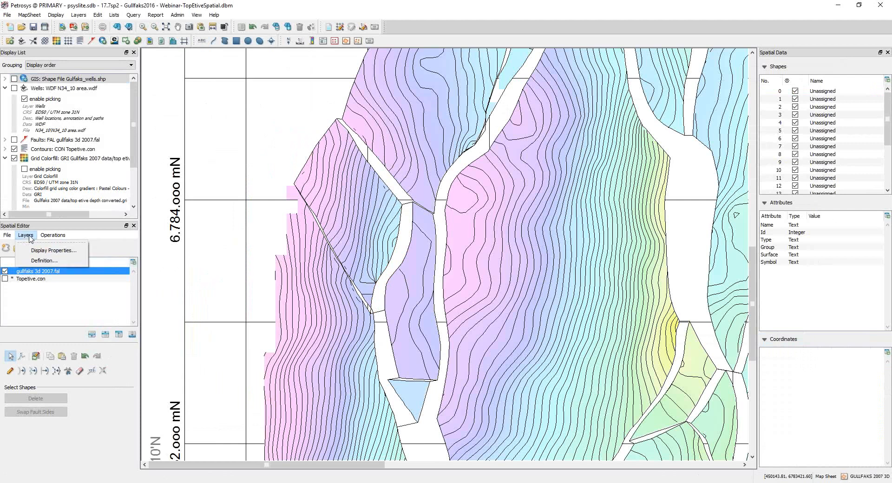
left_click(39, 253)
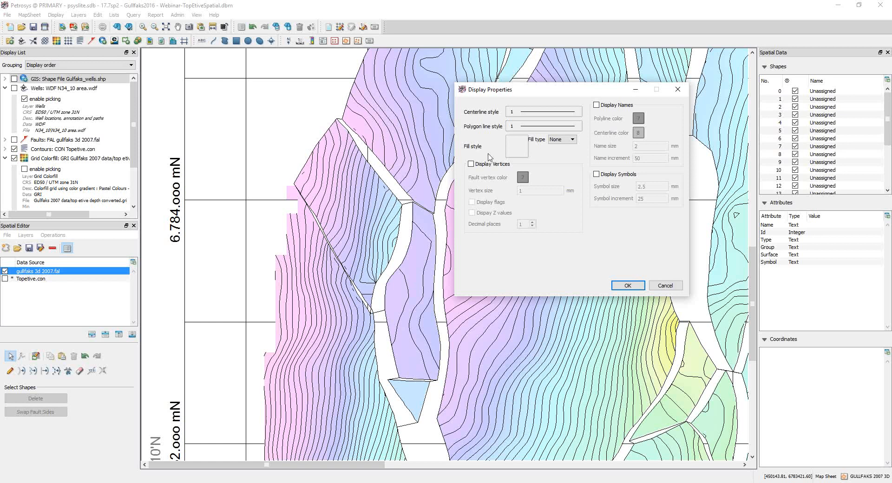
left_click(472, 164)
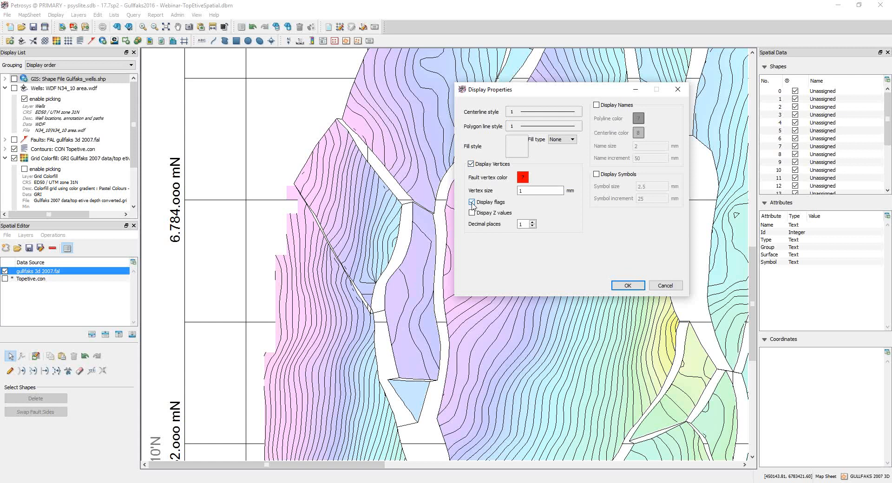
left_click(597, 175)
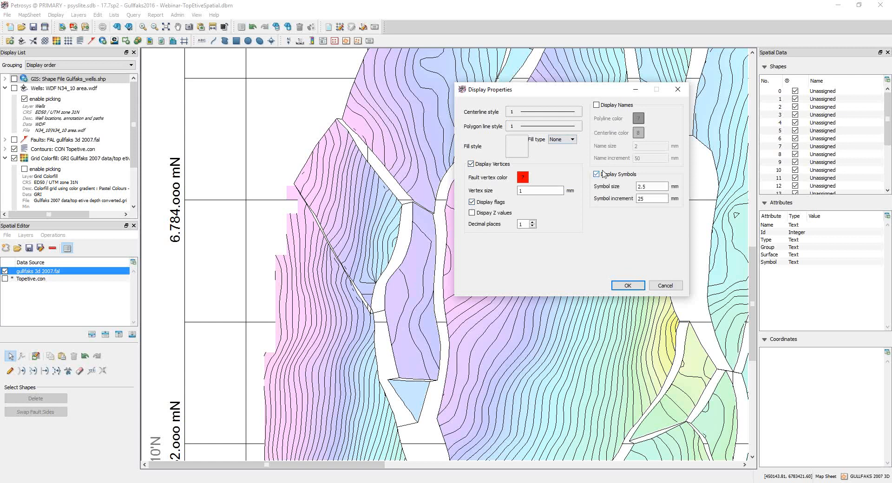
left_click(628, 286)
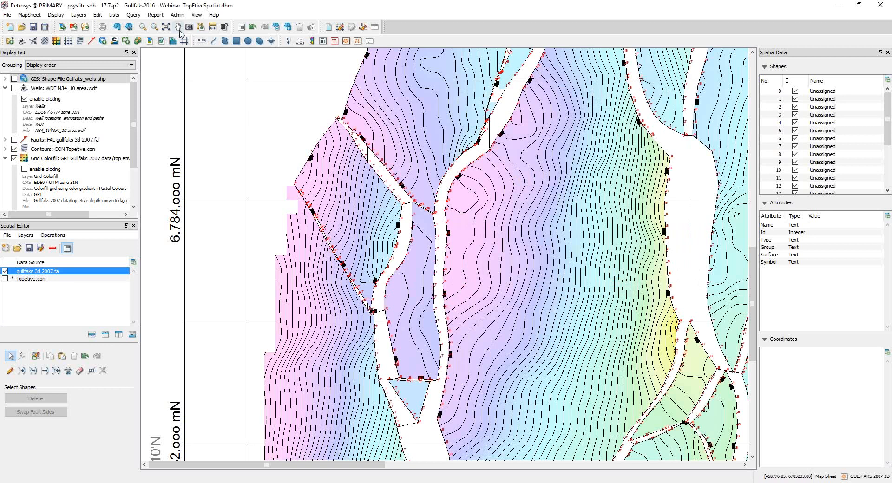
Step: Select the long fault polygon containing the narrow diagonal branch, focusing on the junction where it meets the wider fault
left_click(144, 27)
left_click_drag(277, 183, 394, 342)
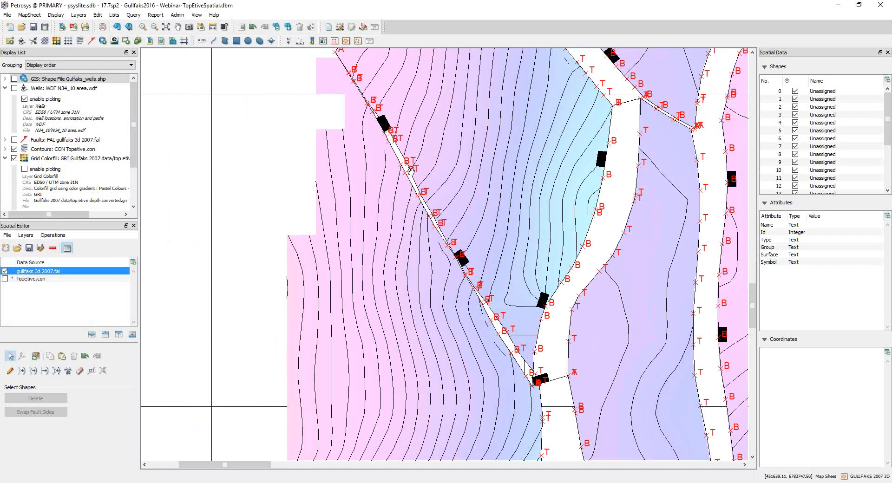
left_click(556, 379)
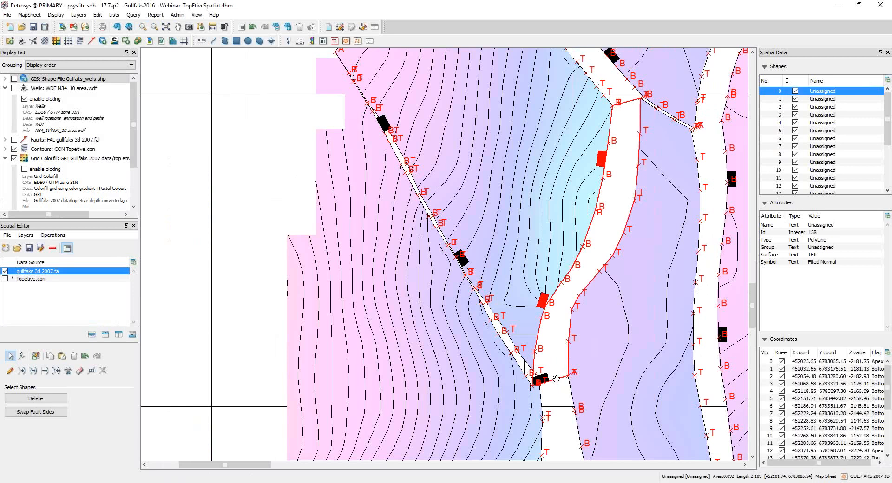
left_click(518, 357)
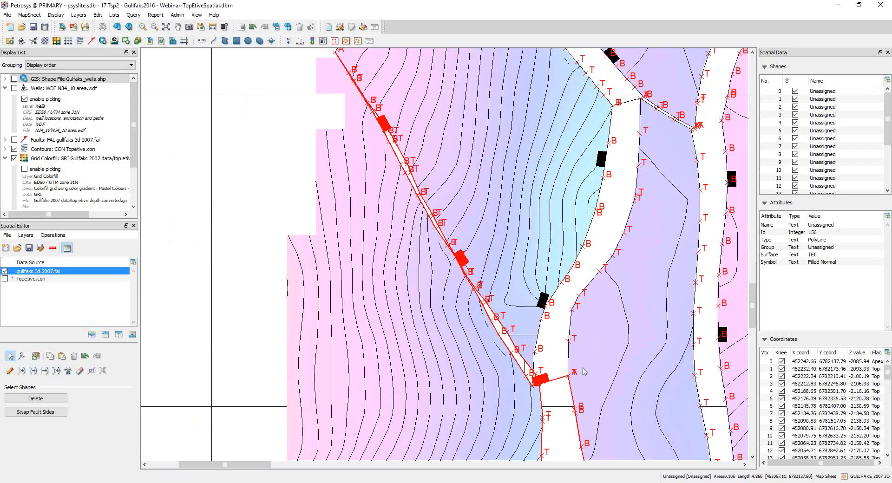
left_click_drag(584, 380, 527, 351)
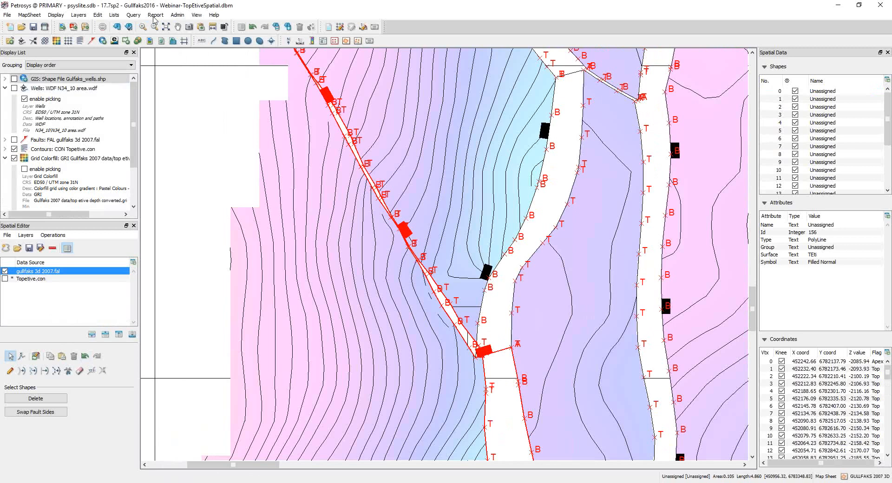
left_click(143, 27)
left_click_drag(466, 327, 506, 371)
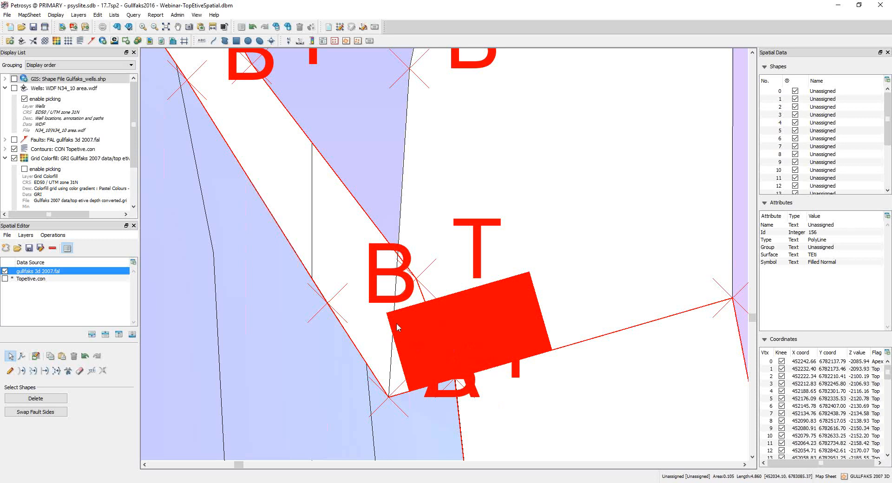
Step: Cut the selected fault polygon at the junction to separate the diagonal branch, and select the remaining wider fault piece
left_click(69, 370)
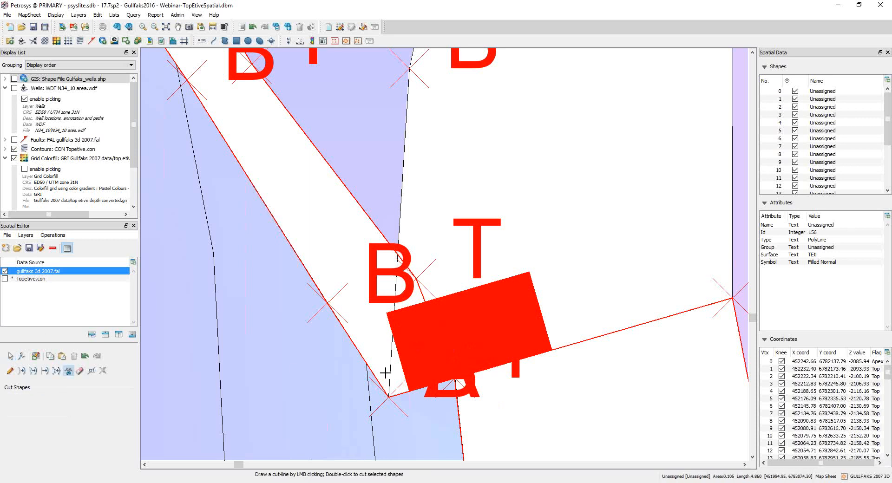
left_click(459, 385)
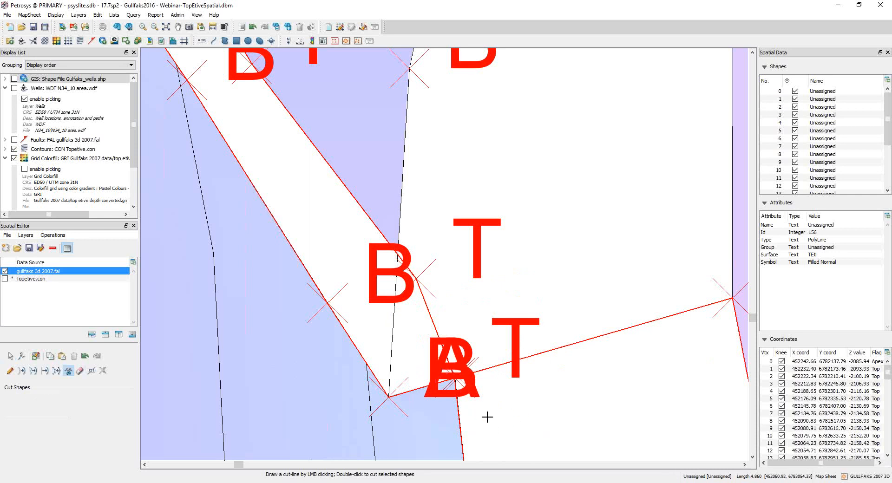
double_click(345, 392)
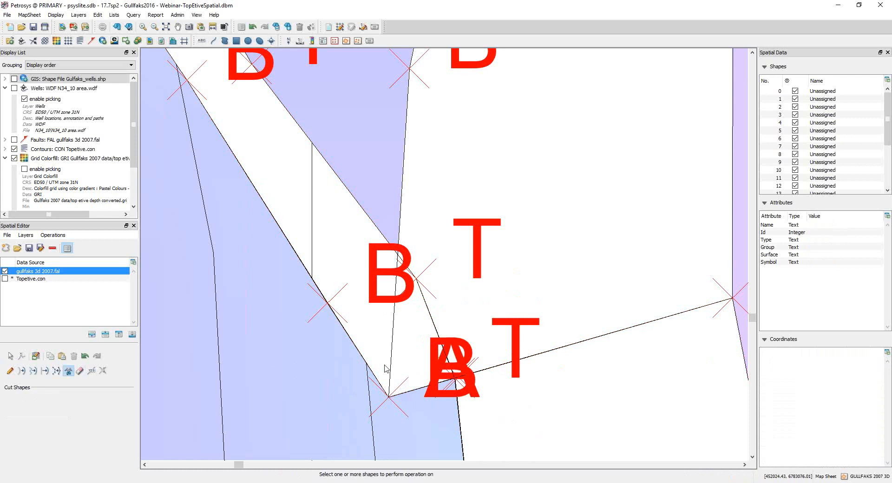
left_click(371, 372)
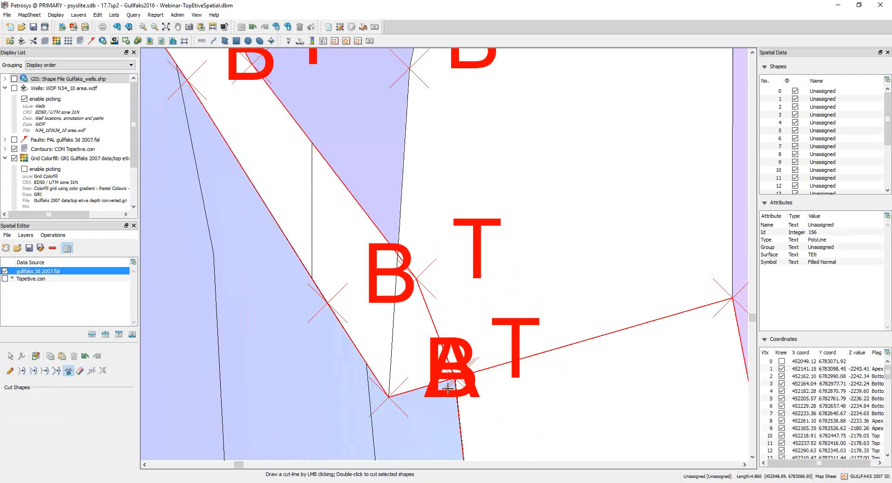
double_click(480, 374)
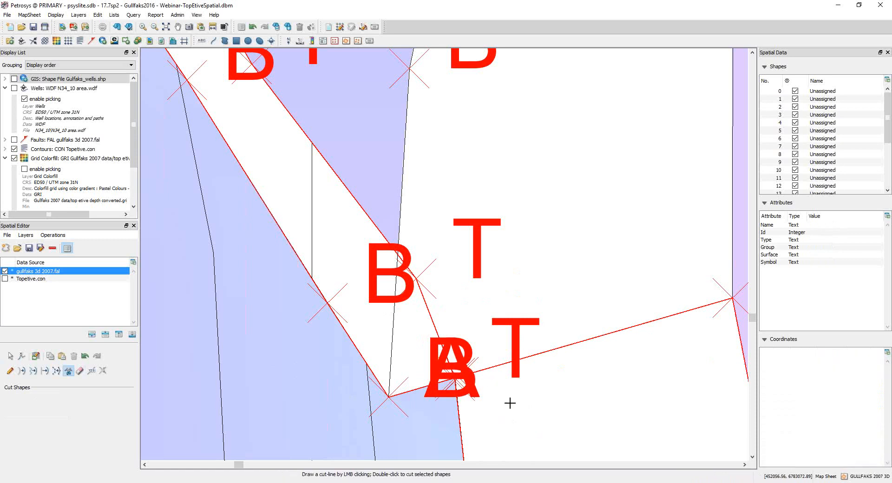
left_click(489, 367)
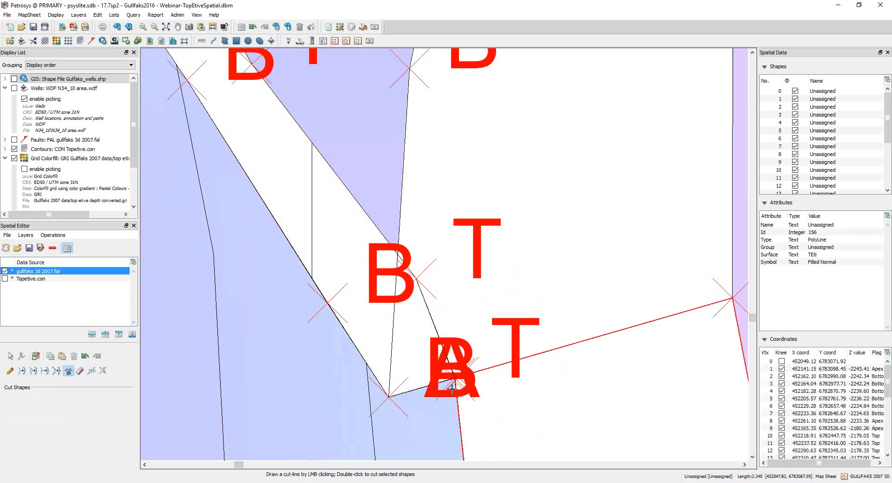
Step: Turn off the vertex flags for the gullfaks 3d 2007.fal layer while keeping its vertices displayed
left_click(53, 235)
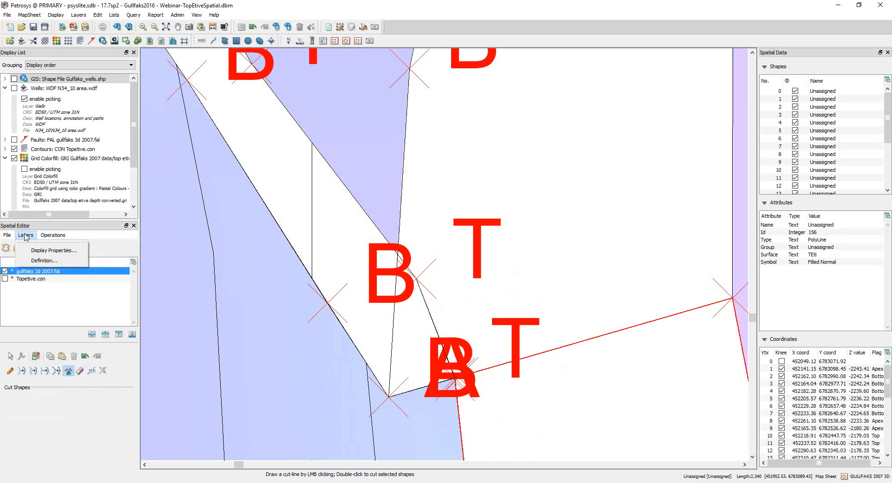
left_click(71, 316)
left_click(30, 238)
left_click(48, 251)
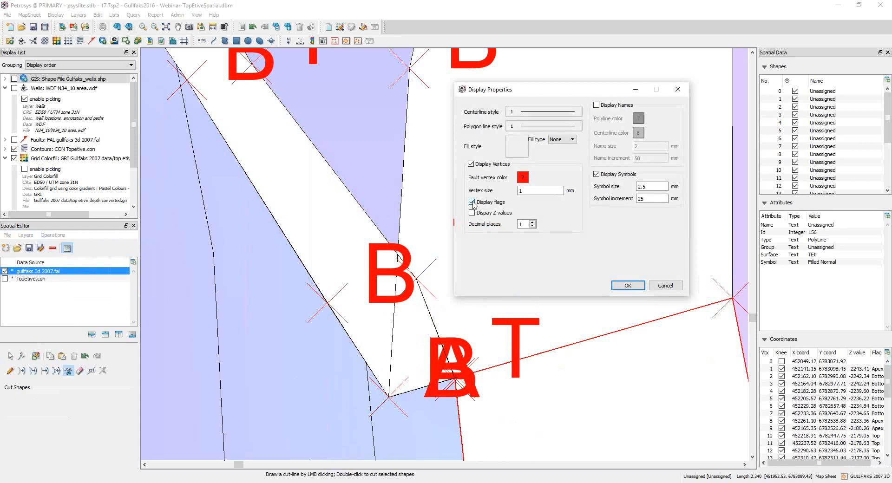
left_click(628, 285)
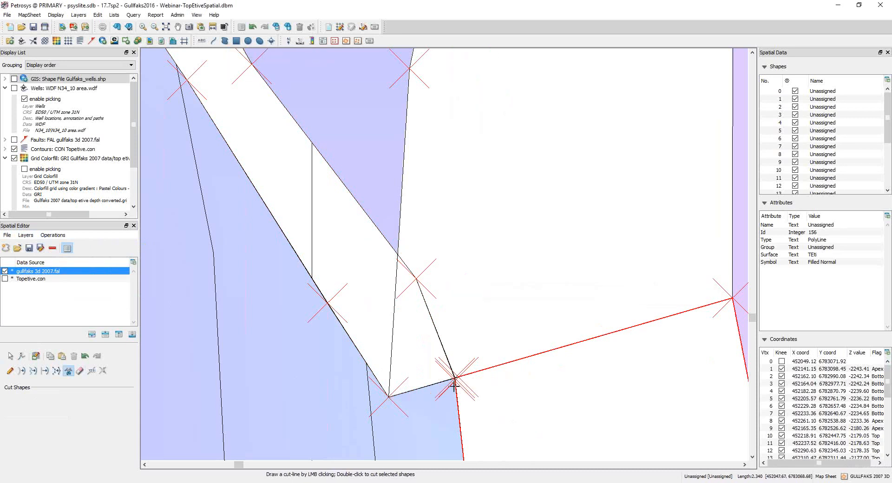
scroll(454, 384, "up", 3)
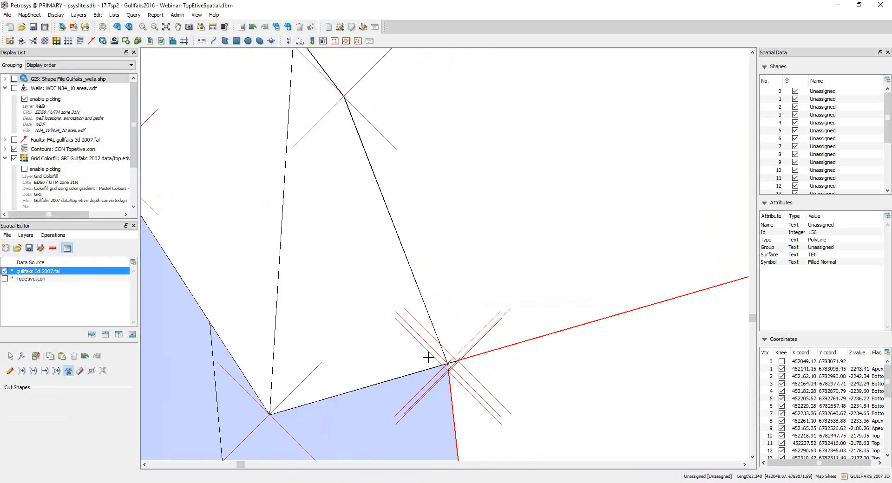
Step: Erase the corner of the narrow diagonal fault's outline where it meets the wider fault, using Erase Shape Outlines
left_click(11, 372)
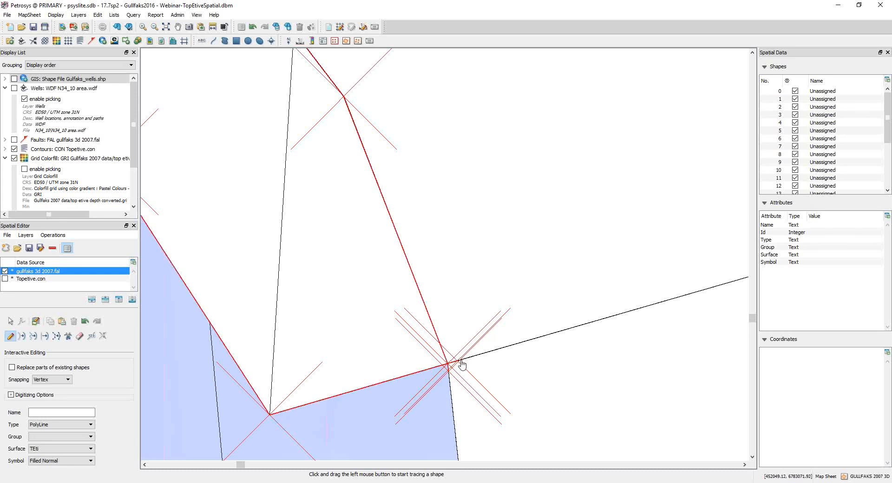
scroll(465, 341, "up", 1)
scroll(466, 341, "up", 1)
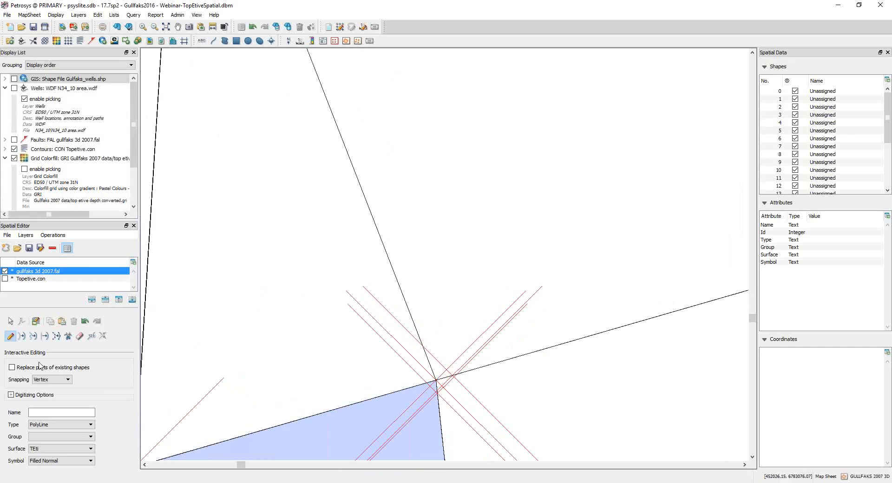
left_click(79, 336)
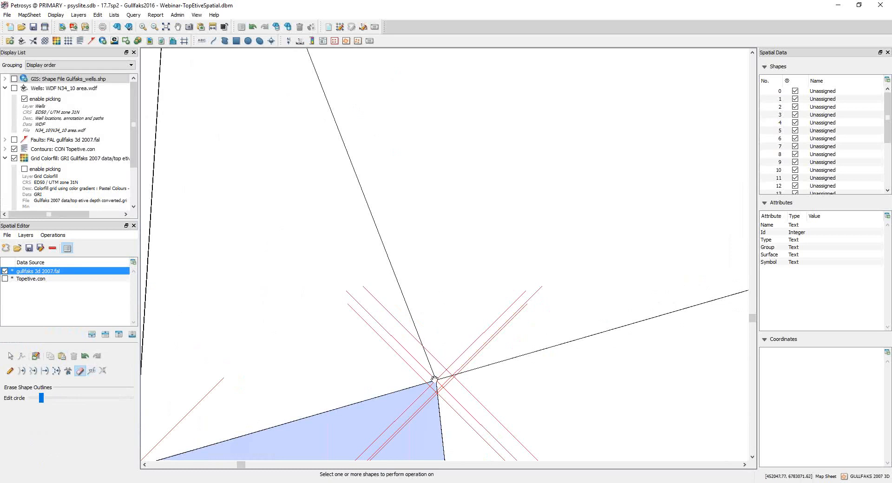
scroll(341, 373, "up", 2)
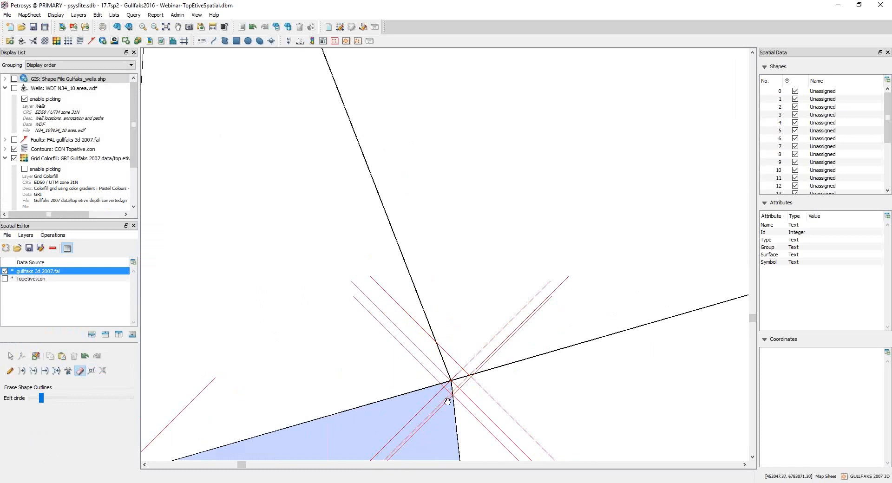
left_click(454, 382)
mouse_move(453, 382)
left_mouse_down()
mouse_move(469, 391)
mouse_move(463, 389)
left_mouse_up()
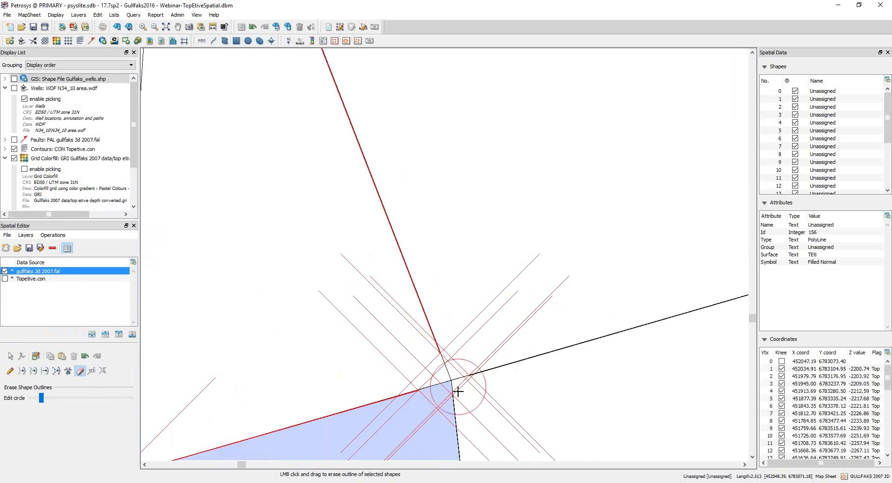
right_click(458, 393)
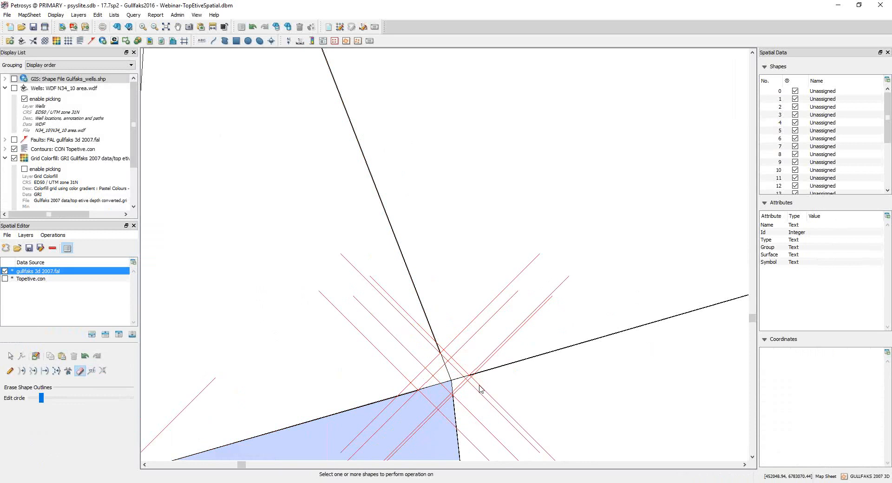
Step: Close the open outline of the wider fault piece by tracing its missing corner at the junction with vertex snapping
left_click(470, 376)
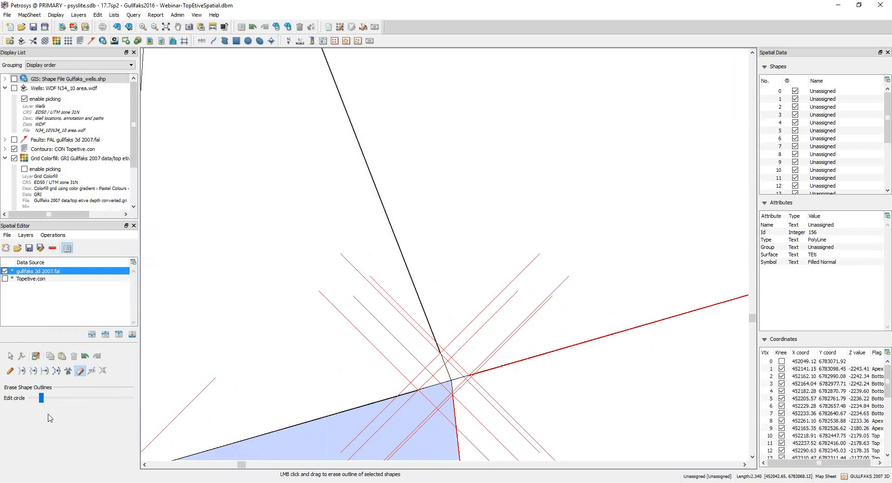
left_click(11, 370)
left_click_drag(469, 374, 452, 380)
key("Escape")
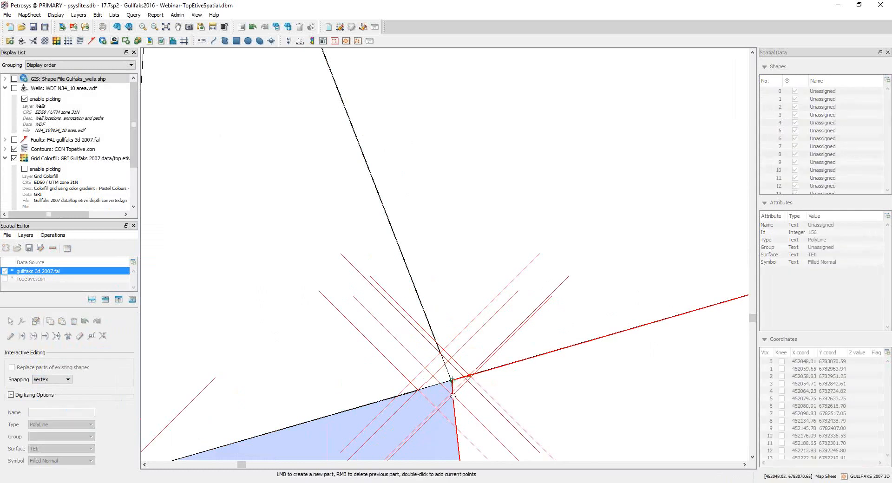
key("Escape")
Step: Trace the missing corner of the diagonal fault branch from its erased end to the junction, closing its outline
left_click_drag(440, 353, 453, 381)
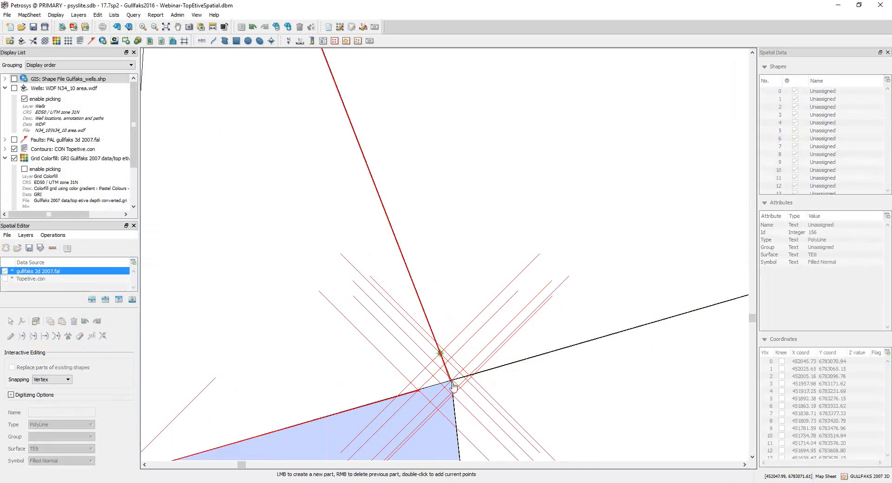
left_click(450, 379)
key("Escape")
key("Escape")
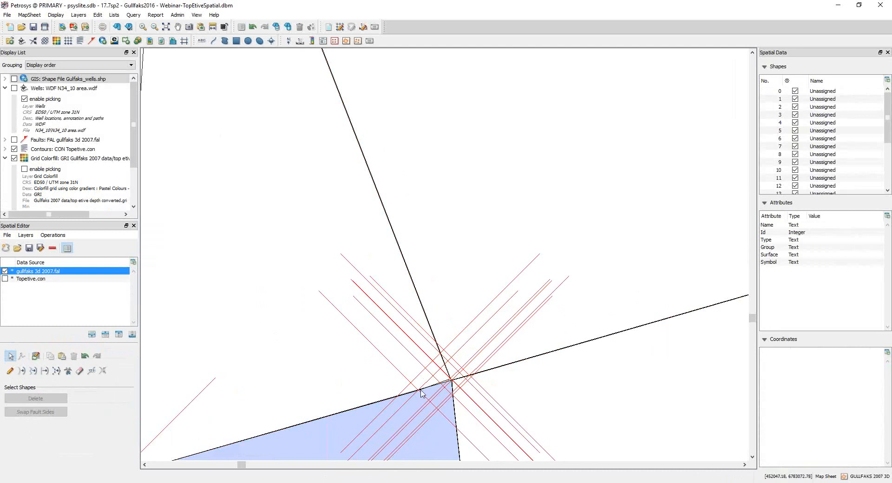
Step: Select the diagonal branch and the wider fault in turn, and check the separated polygons and their surroundings
left_click(424, 307)
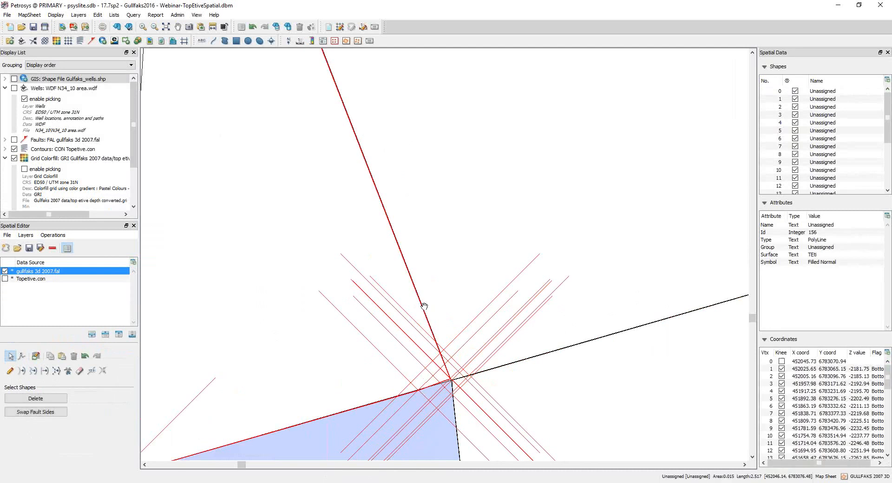
left_click(508, 381)
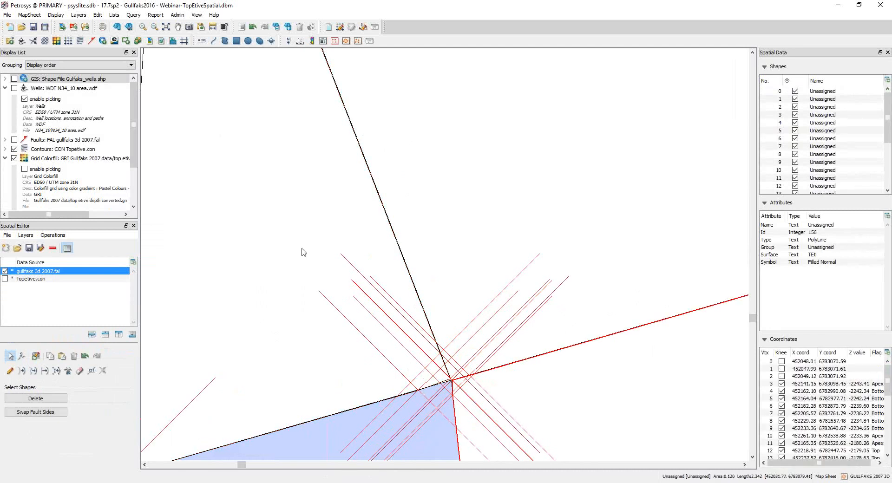
scroll(307, 260, "up", 5)
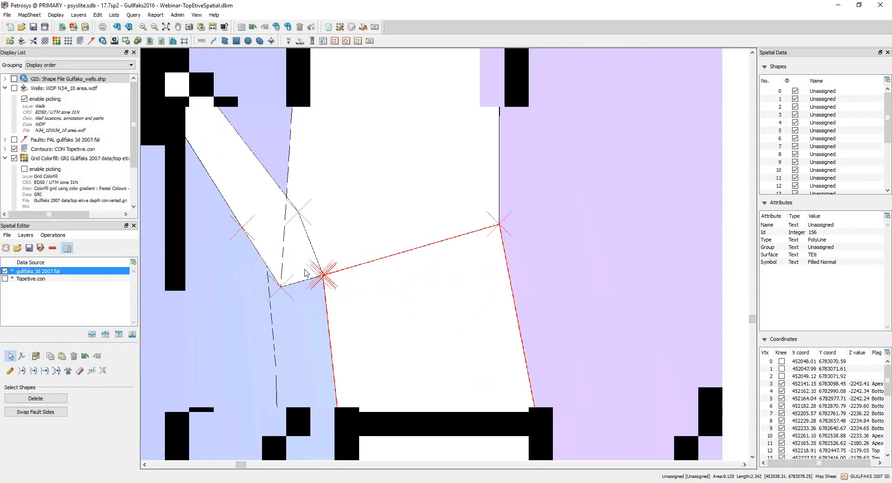
scroll(306, 274, "down", 5)
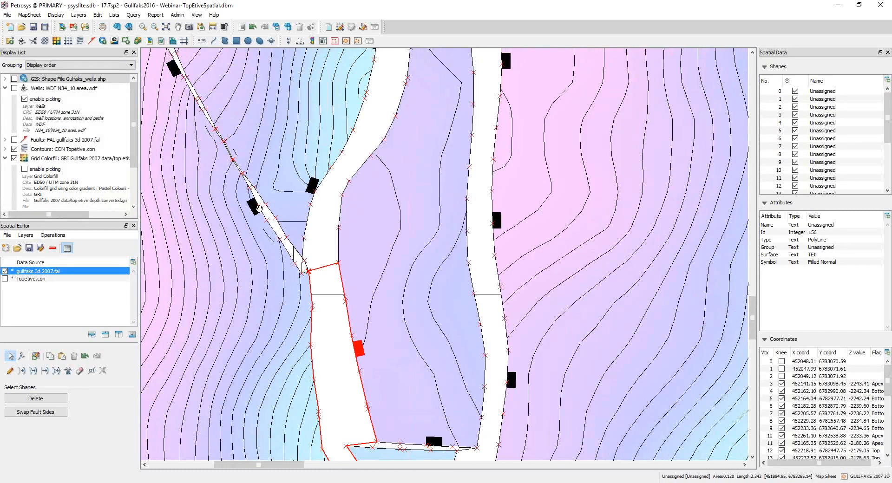
scroll(265, 213, "down", 1)
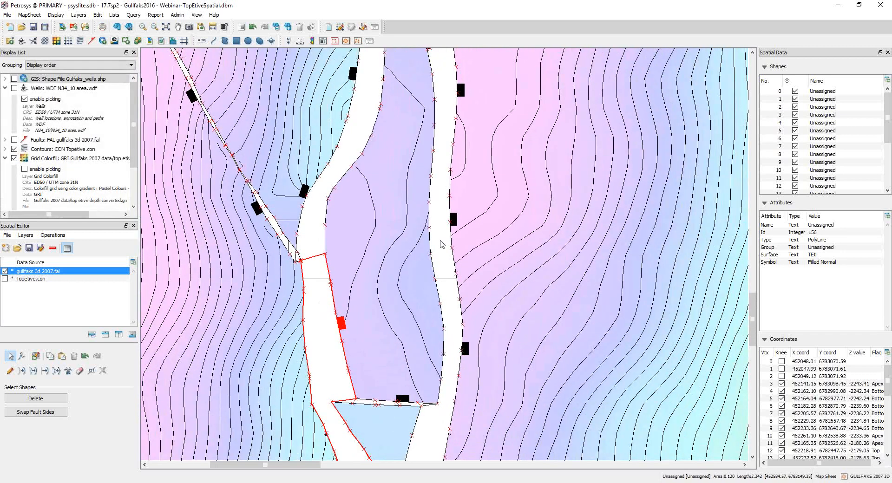
scroll(378, 292, "down", 1)
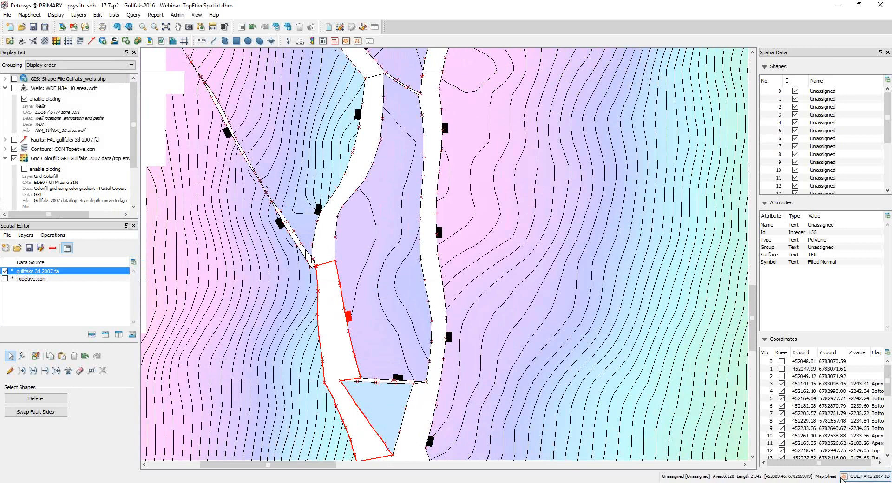
Step: Swap the sides of the long fault polygon east of the split fault, changing its top and bottom flags
left_click_drag(862, 463, 867, 463)
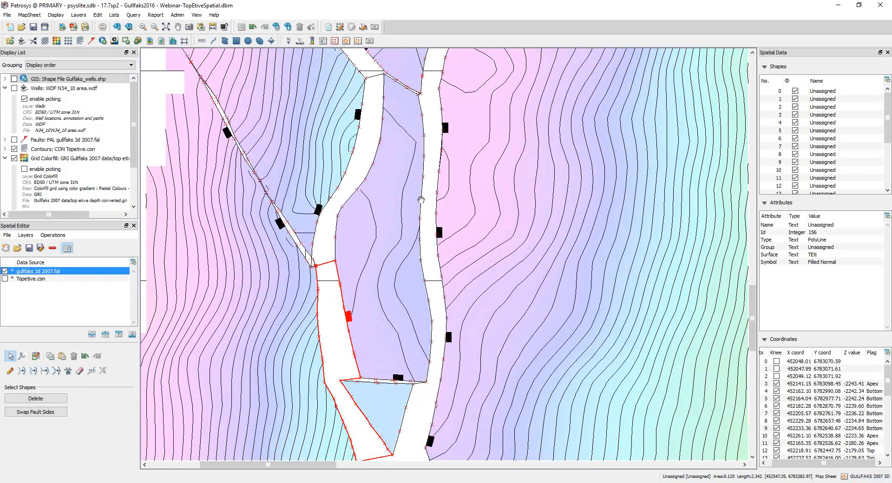
left_click(422, 200)
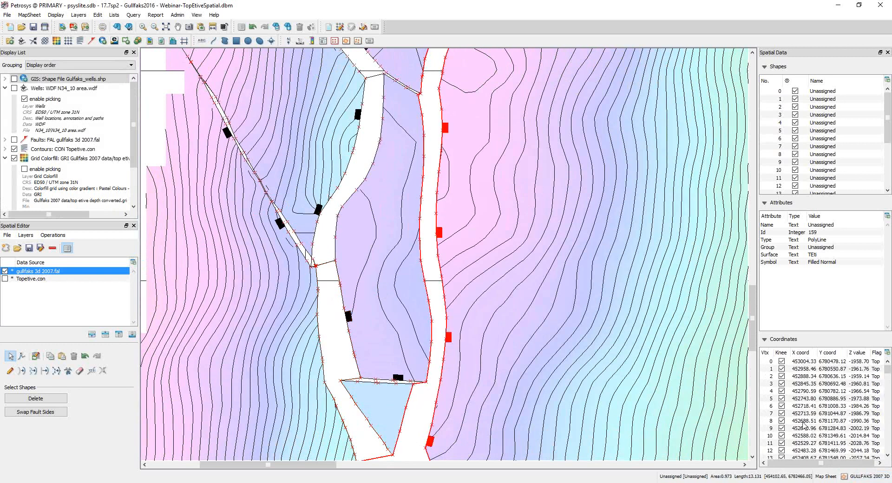
left_click_drag(808, 463, 849, 466)
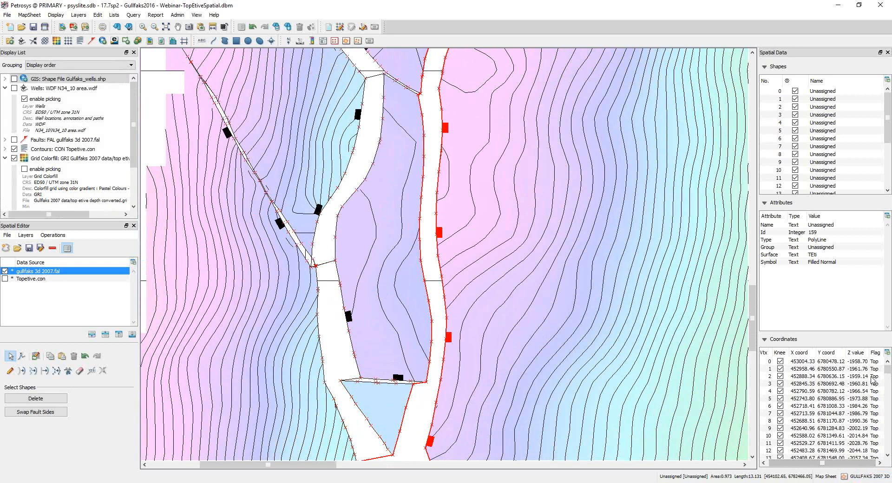
left_click_drag(888, 371, 888, 436)
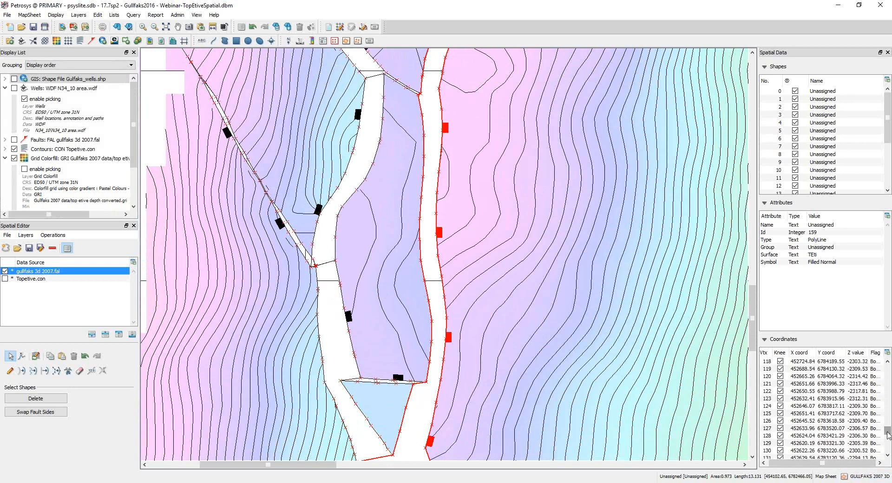
right_click(788, 413)
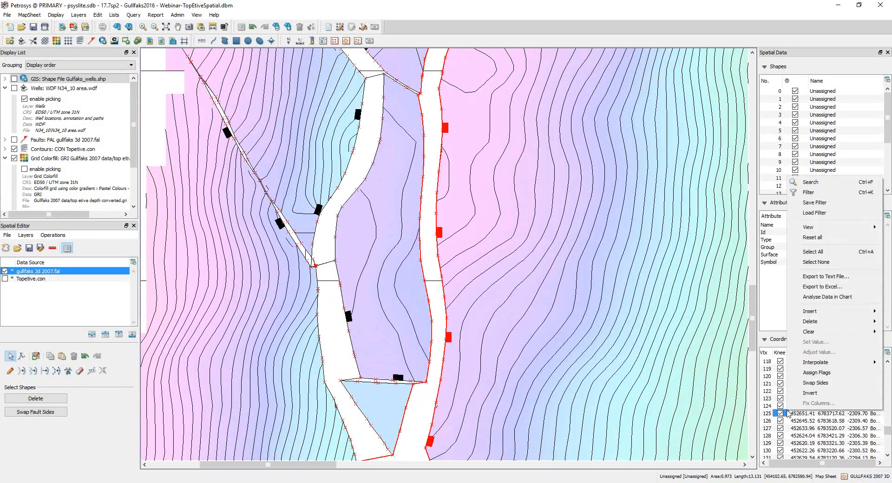
left_click(841, 384)
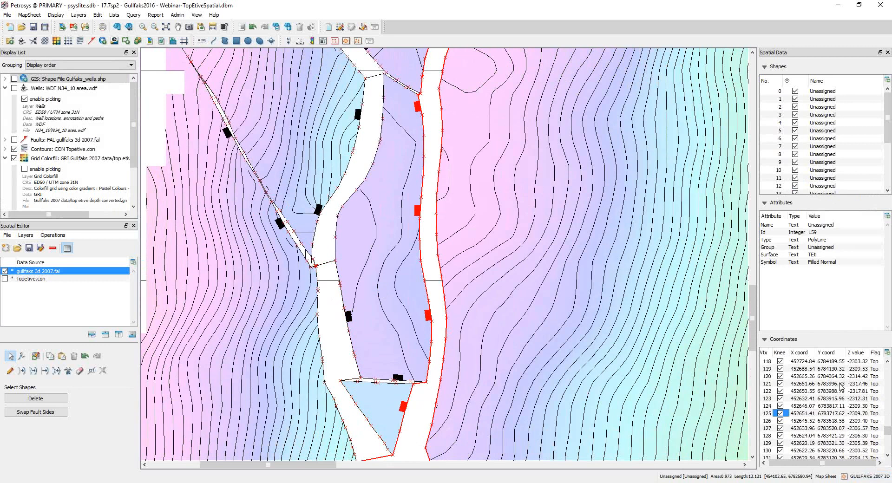
Step: Invert the vertex order of the long eastern fault polygon, leaving the knee setting of vertex 123 enabled
right_click(786, 400)
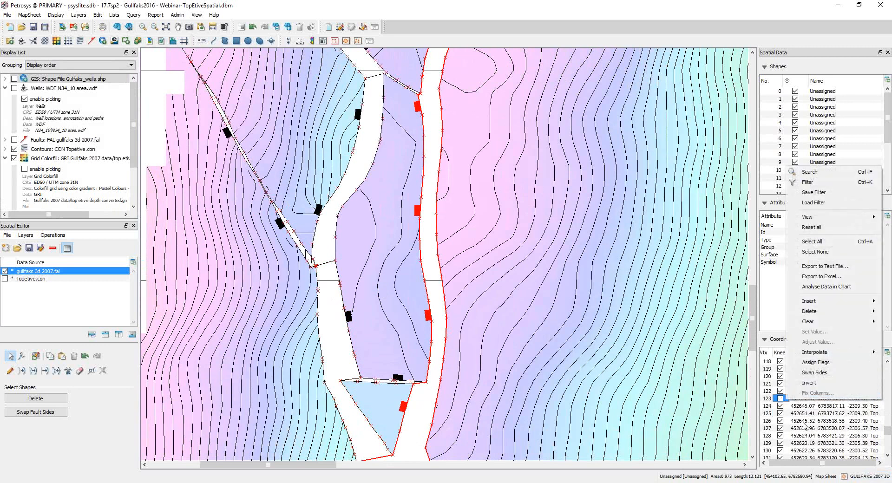
left_click(780, 400)
left_click(781, 399)
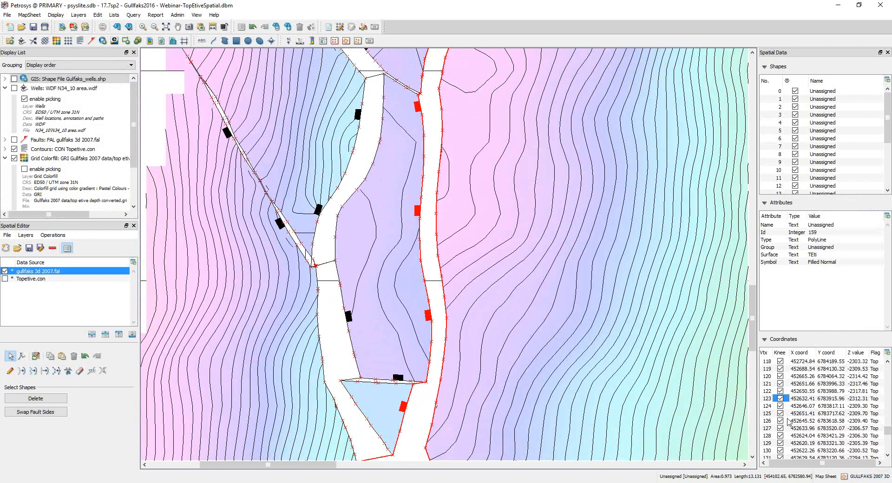
right_click(814, 428)
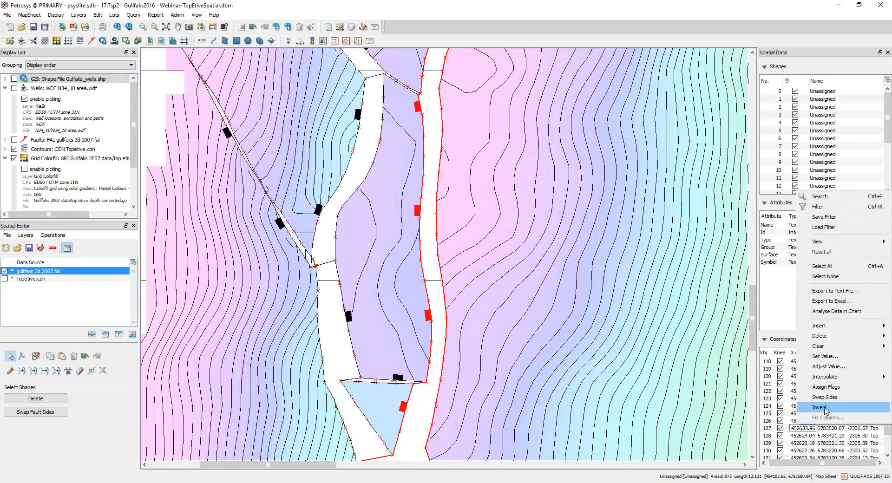
left_click(825, 407)
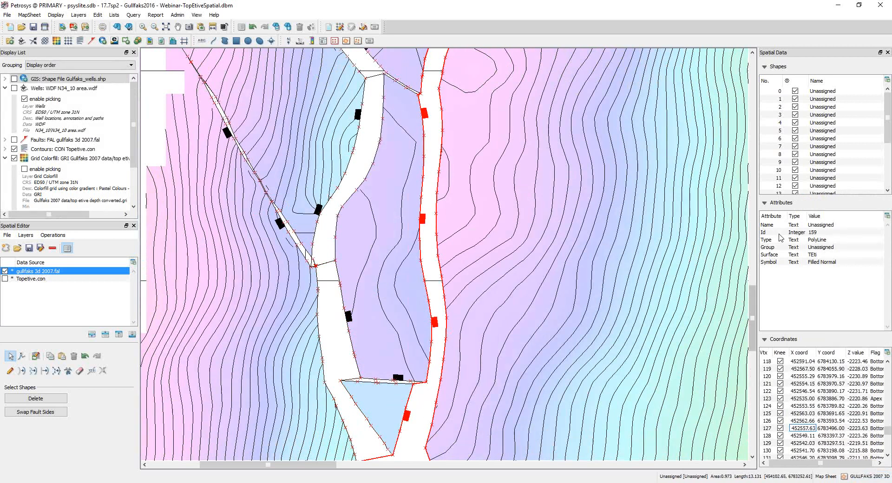
Step: Set the Symbol attribute of the long eastern fault polygon to Filled Thrust
left_click(834, 263)
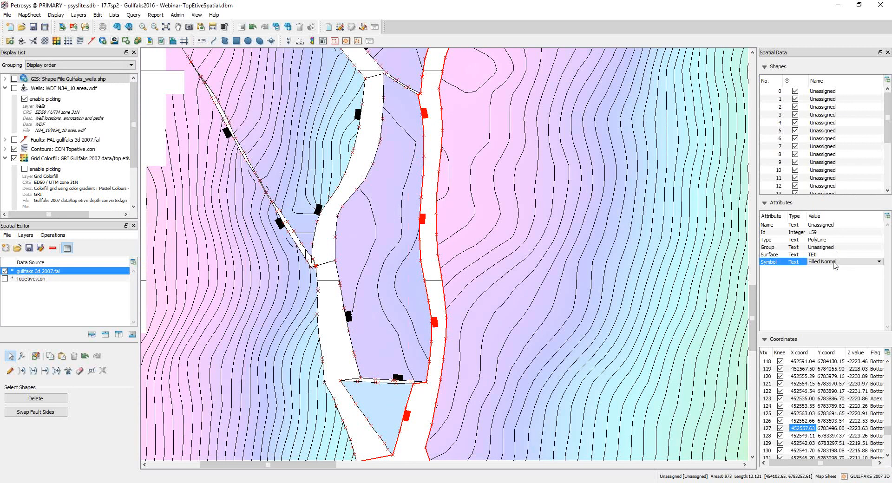
left_click(865, 264)
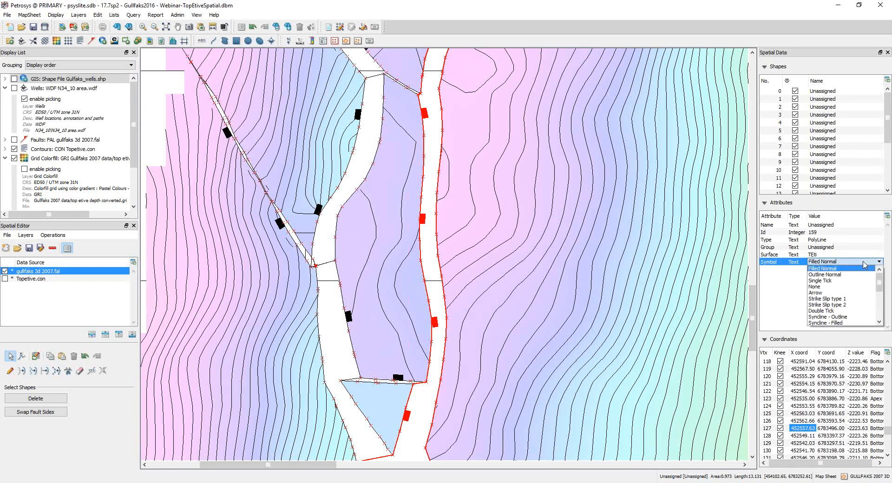
scroll(849, 295, "down", 3)
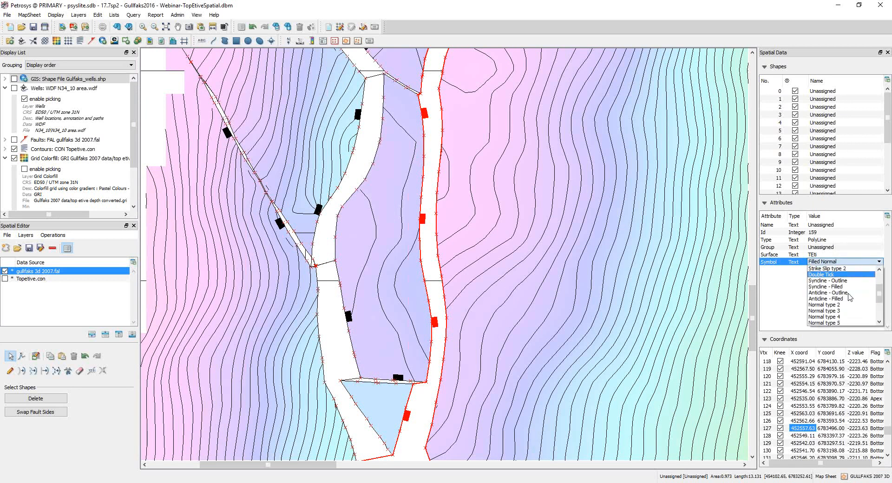
scroll(849, 295, "down", 1)
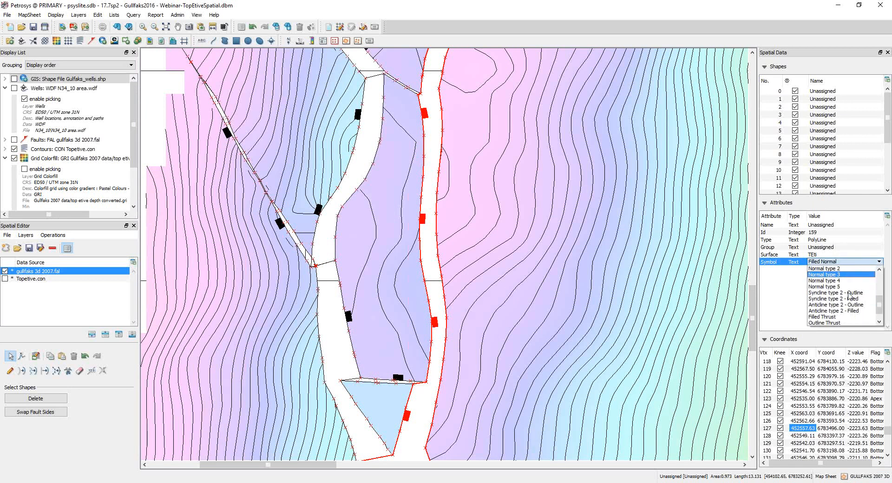
left_click(834, 317)
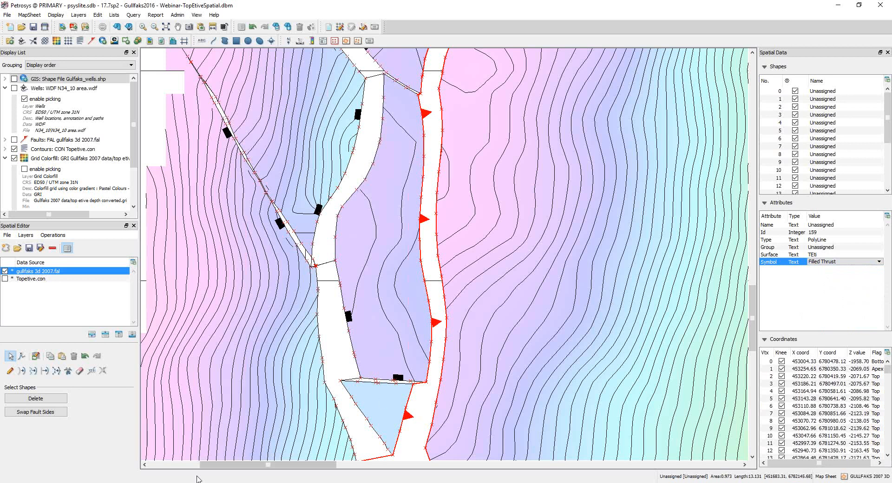
left_click(195, 447)
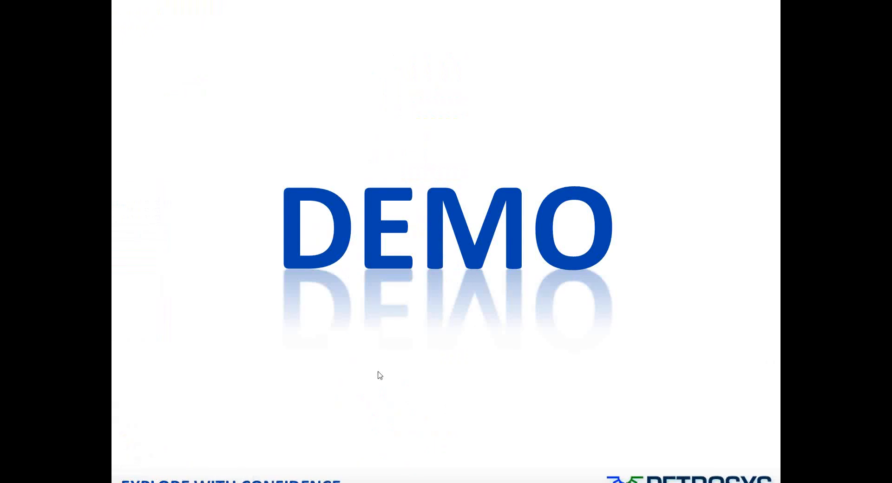
left_click(364, 411)
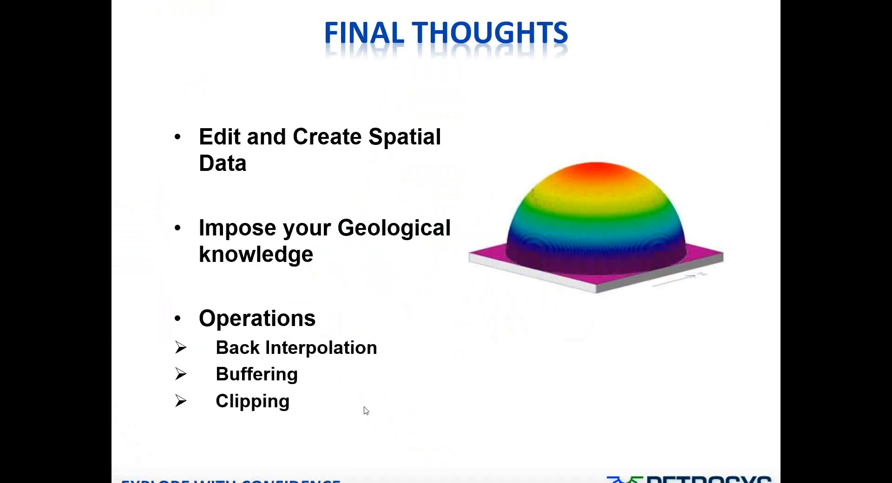